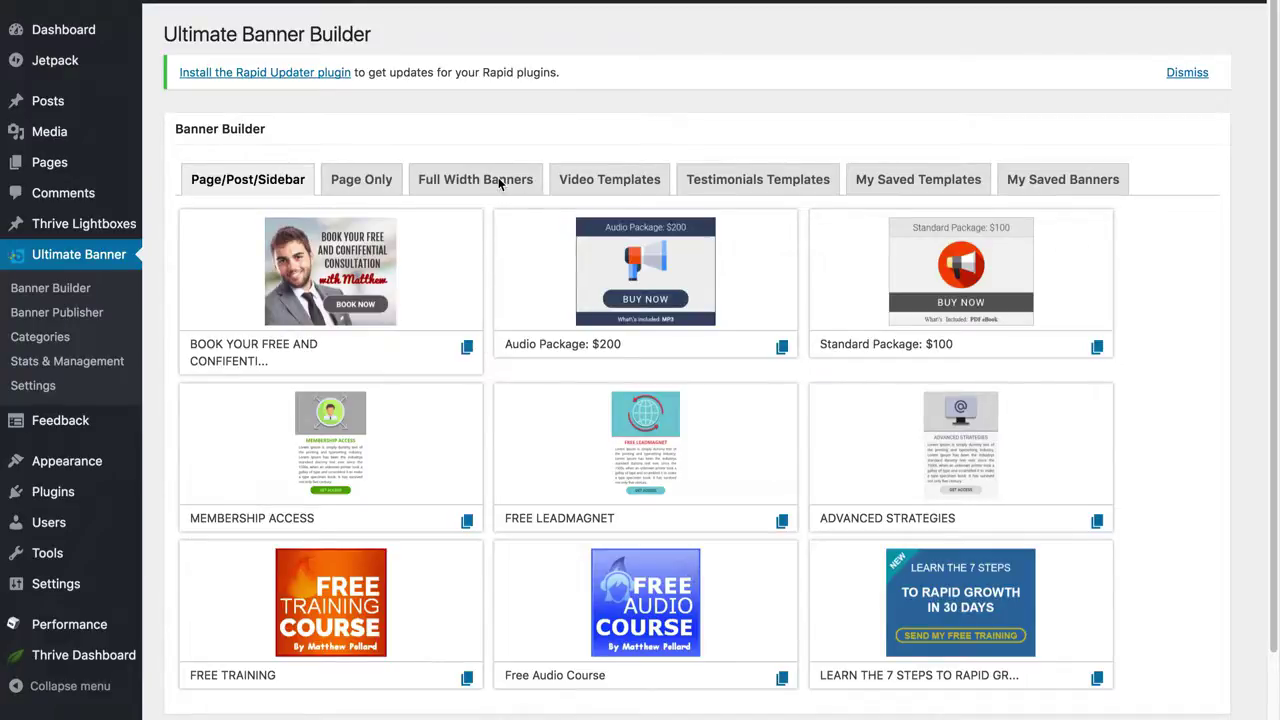
- Browse the page-only and full-width banner template collections
scroll(293, 362, down, 2)
scroll(293, 362, up, 2)
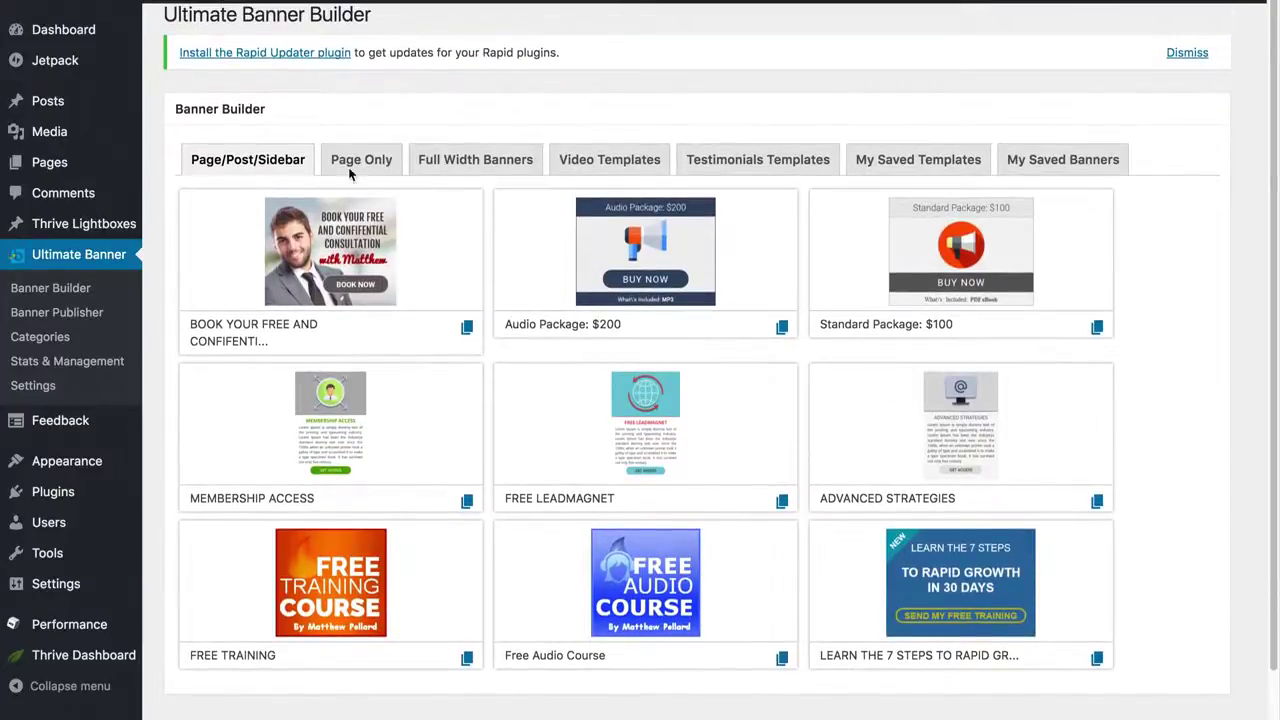
click(360, 165)
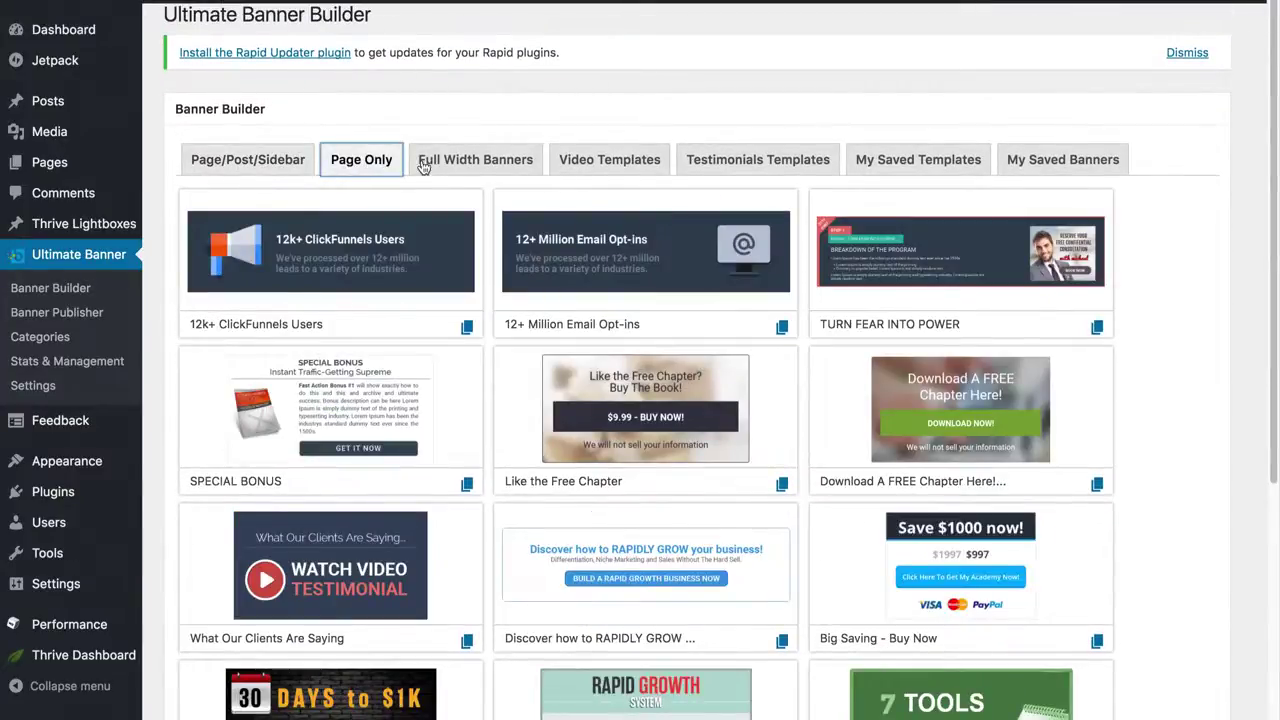
click(452, 165)
scroll(466, 396, down, 5)
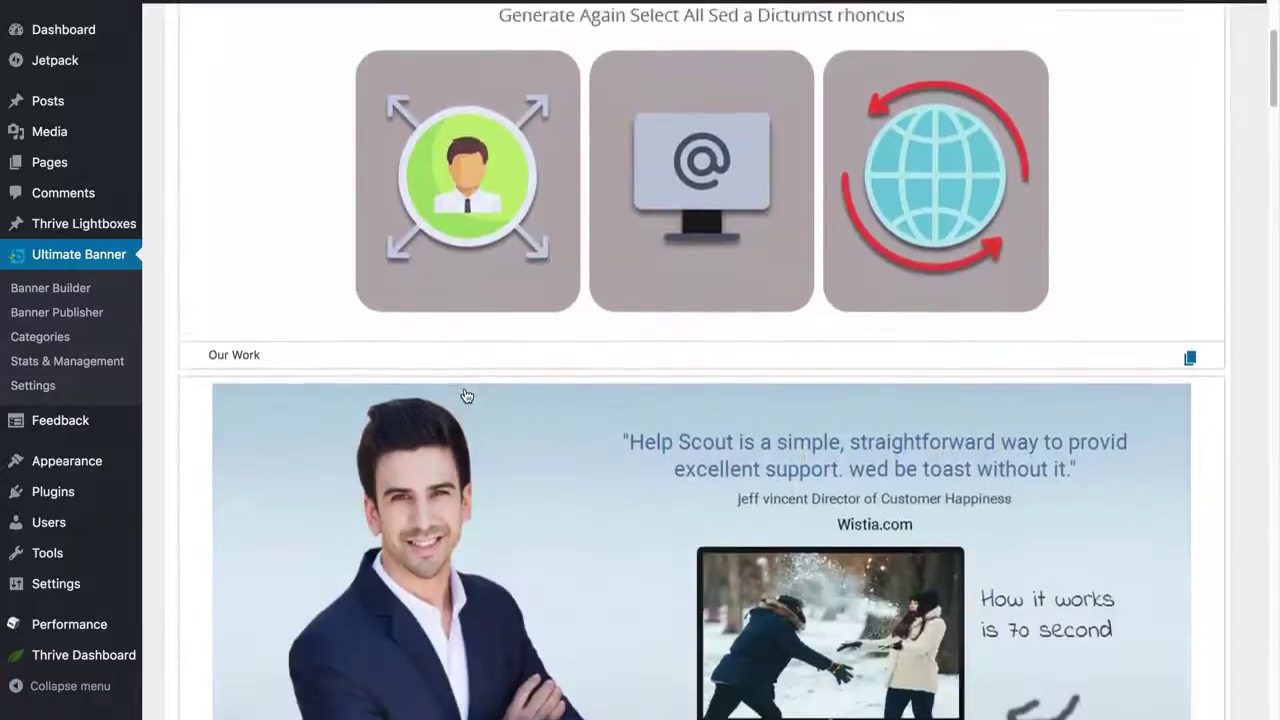
scroll(466, 396, down, 3)
scroll(466, 396, up, 8)
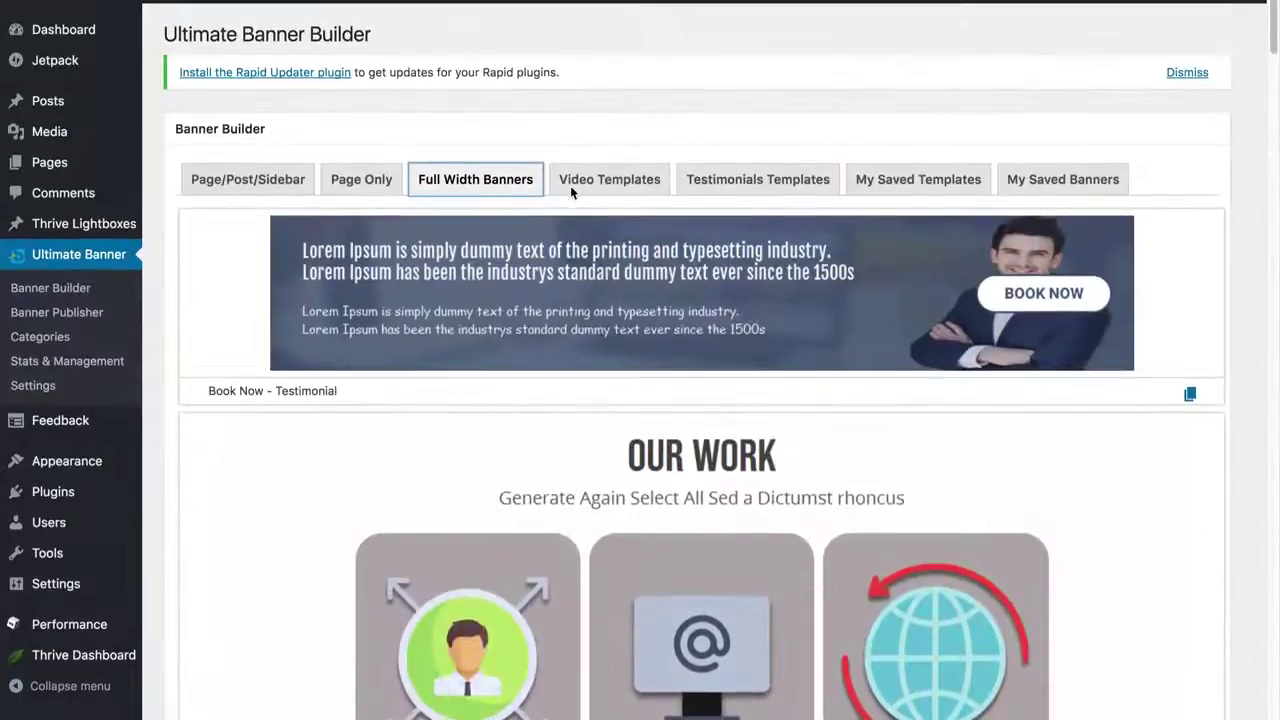
- Browse the video and testimonial banner template collections
click(606, 176)
scroll(588, 390, down, 7)
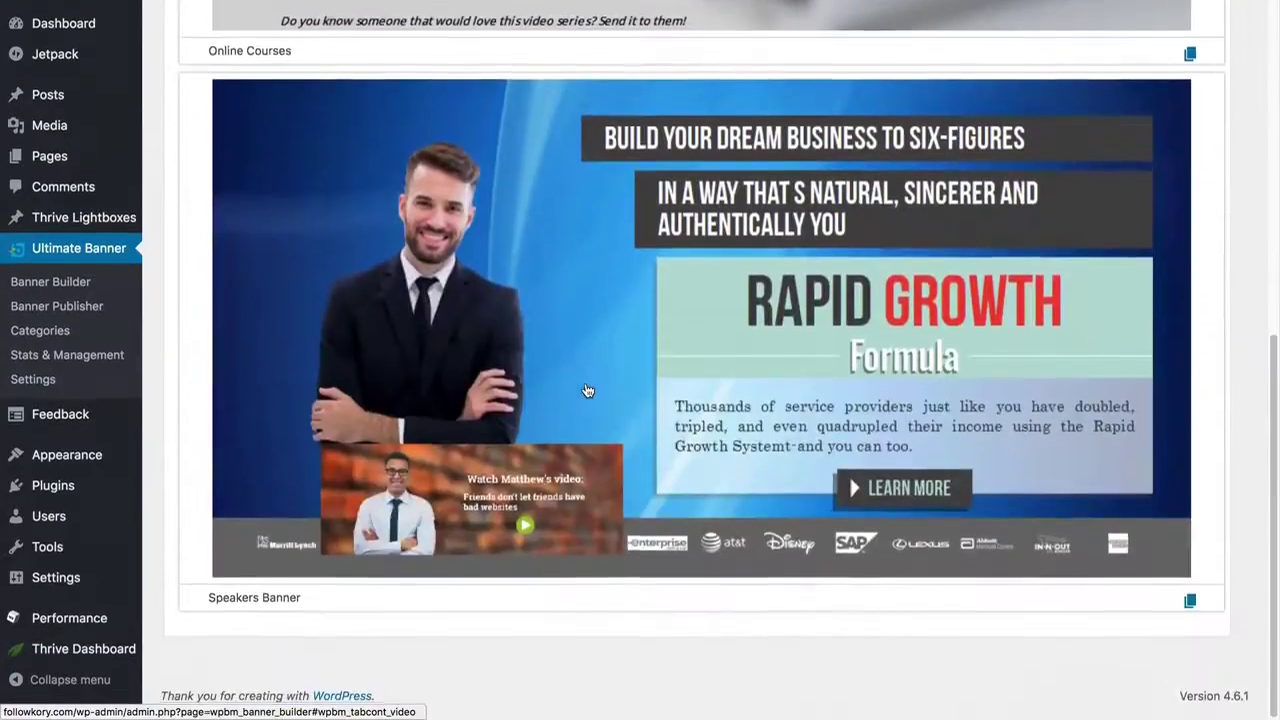
scroll(588, 390, up, 7)
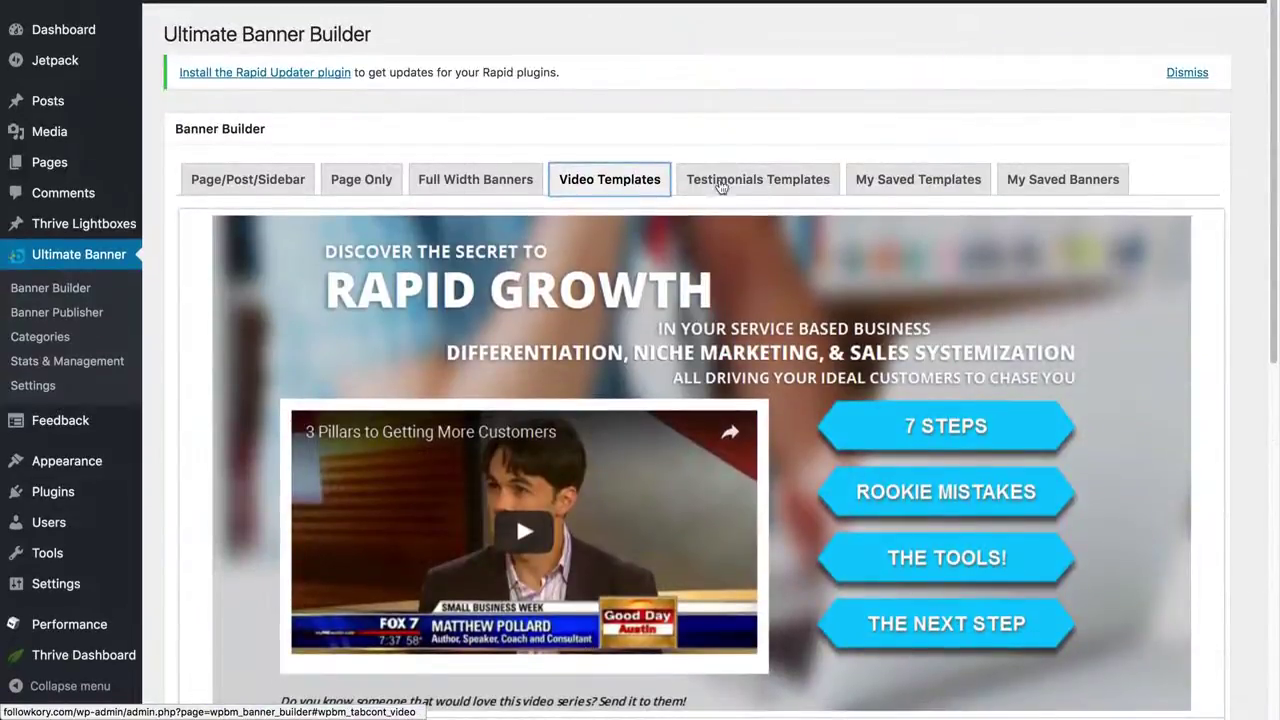
click(736, 188)
scroll(680, 458, down, 2)
scroll(680, 458, down, 4)
scroll(675, 450, up, 6)
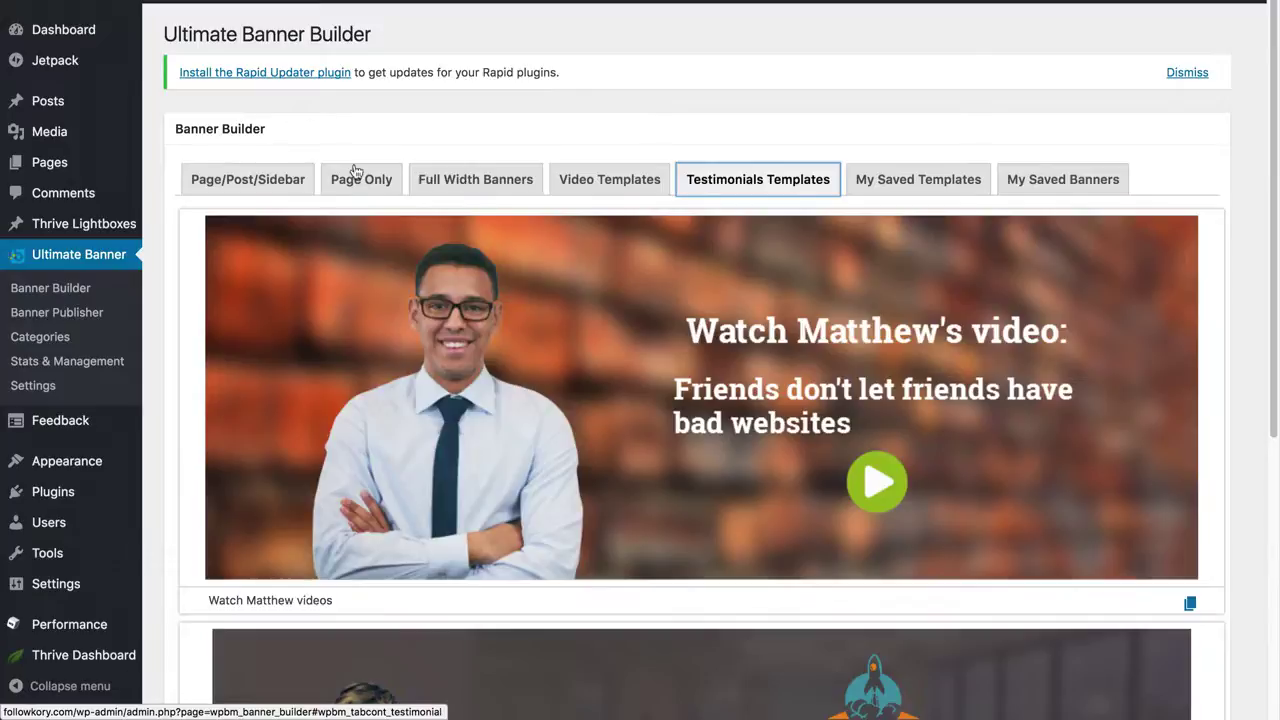
- Open the "Audio Package: $200" template from the page/post/sidebar collection and review its banner style settings
click(270, 186)
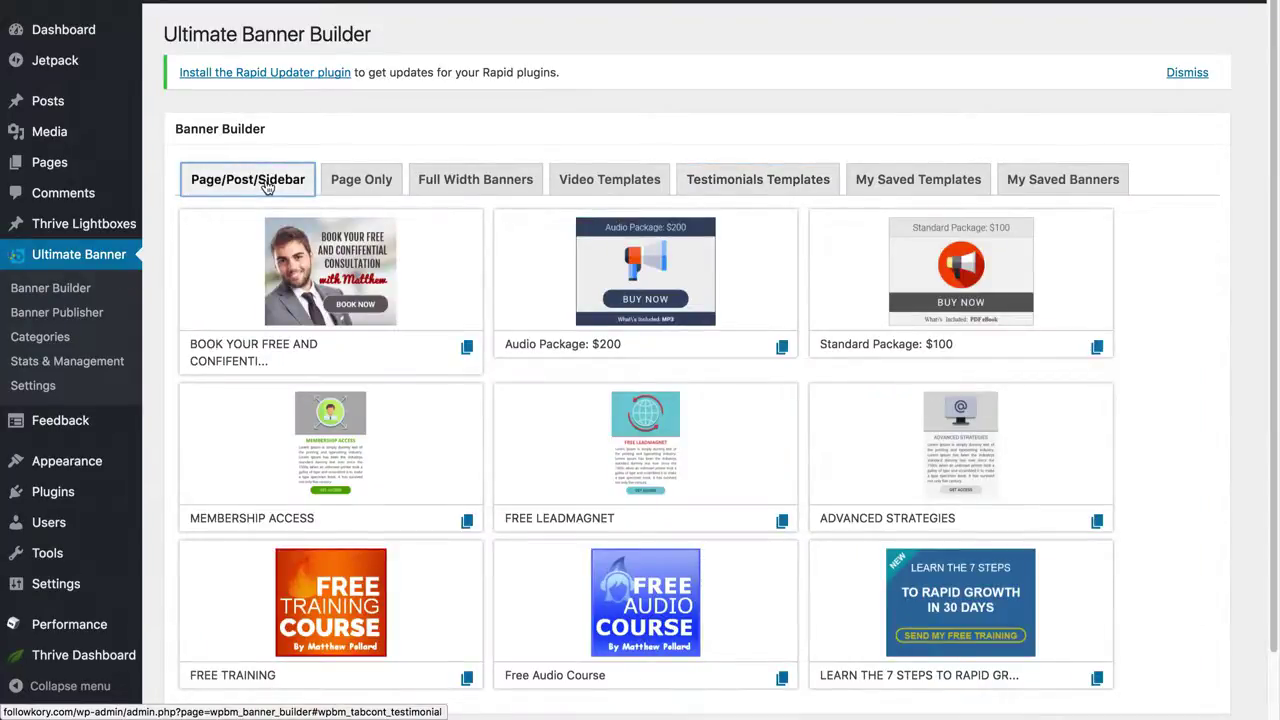
click(614, 286)
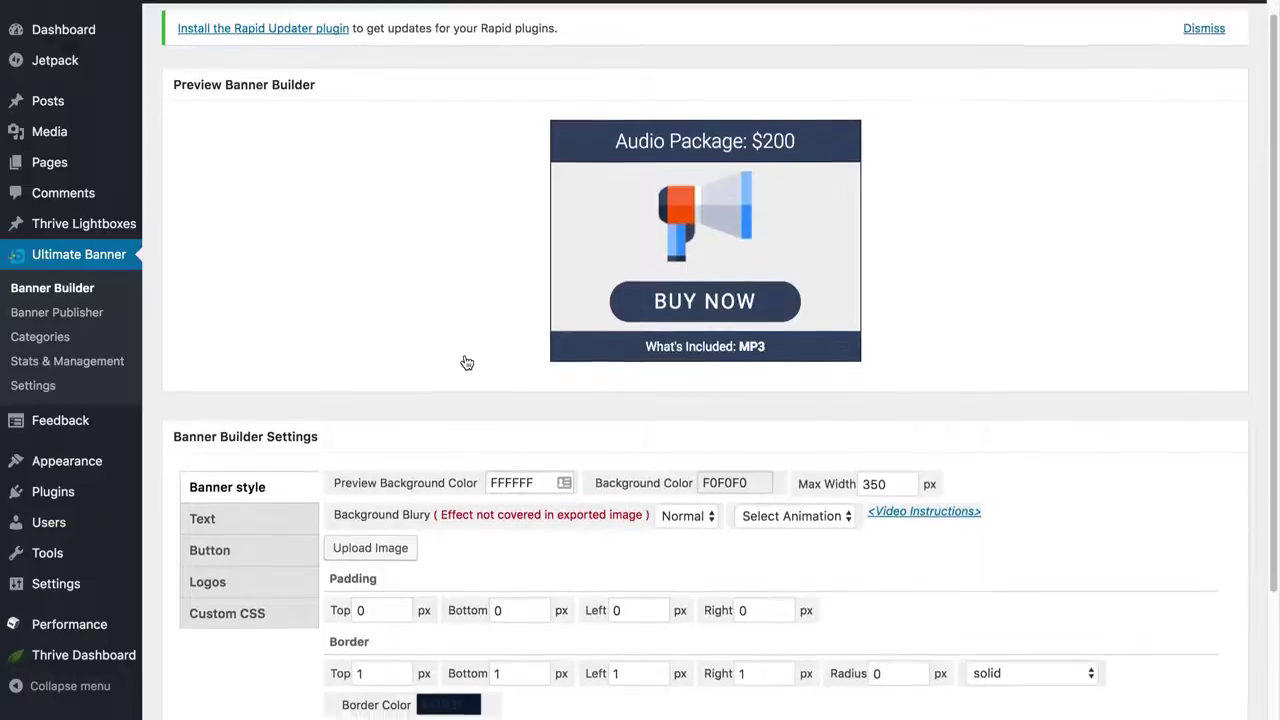
scroll(352, 507, down, 3)
scroll(300, 535, down, 1)
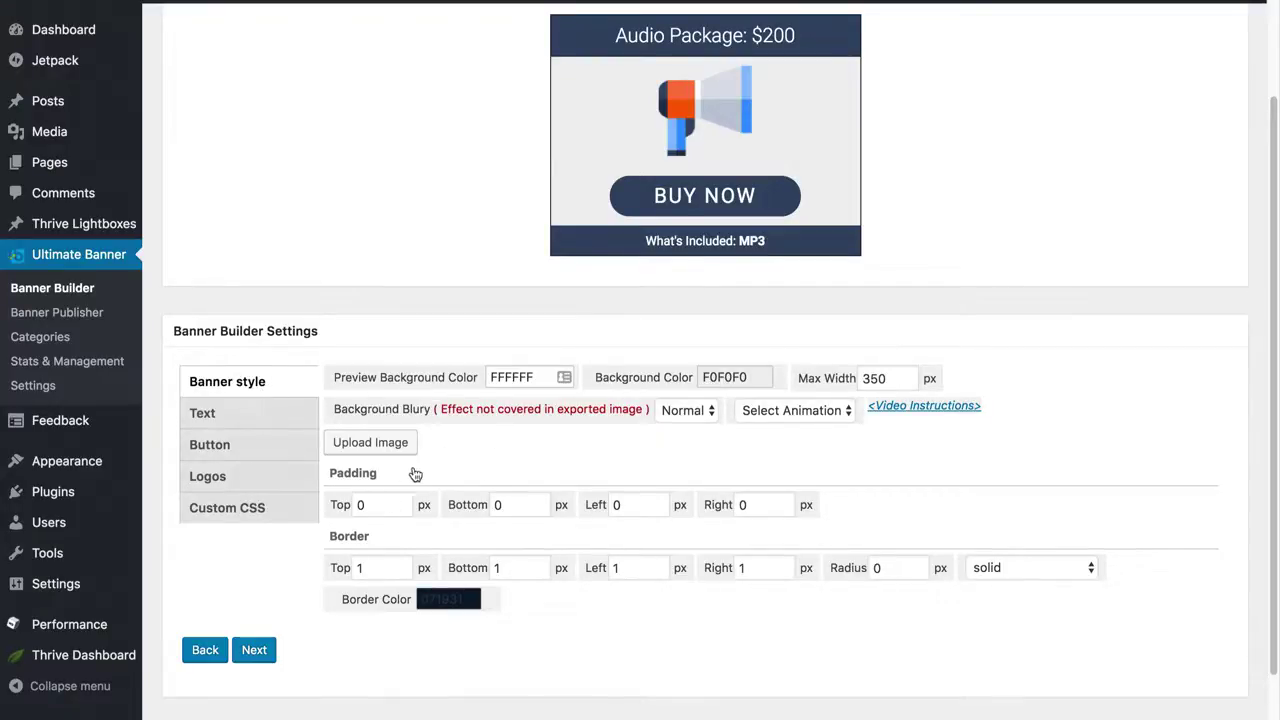
- Replace the banner's top text with "My Headline" and review its formatting options
click(218, 419)
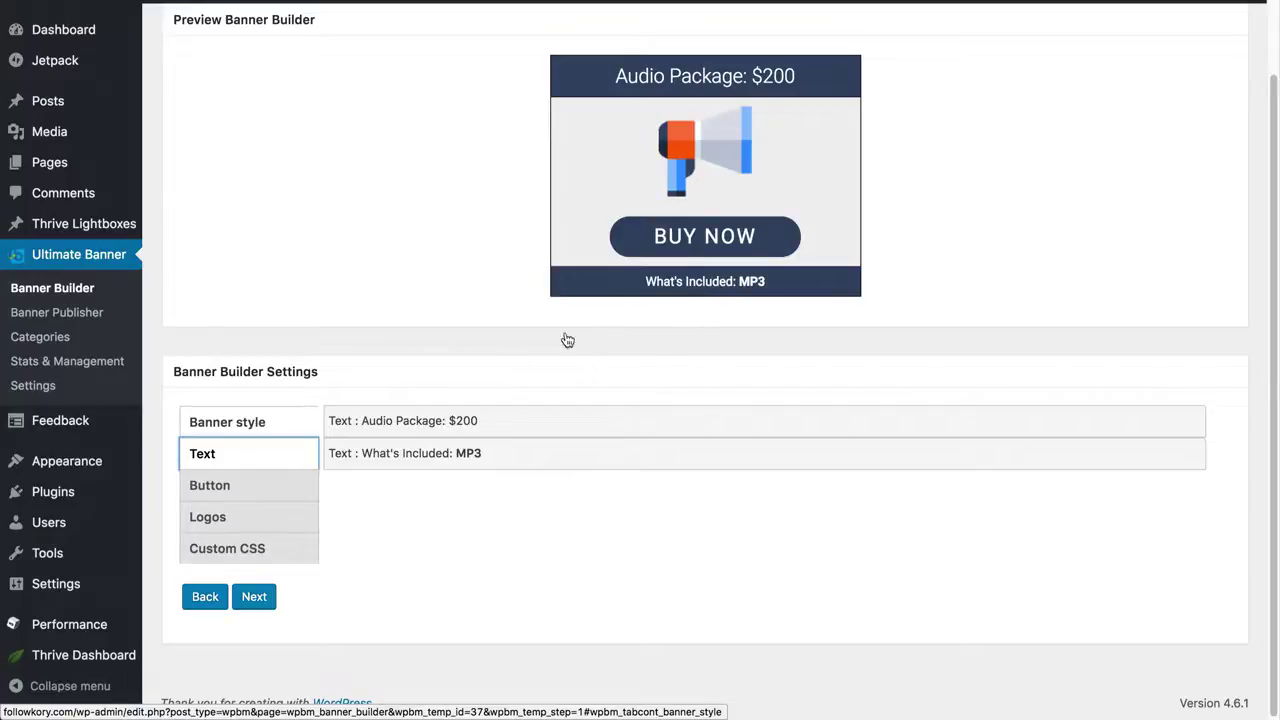
click(380, 429)
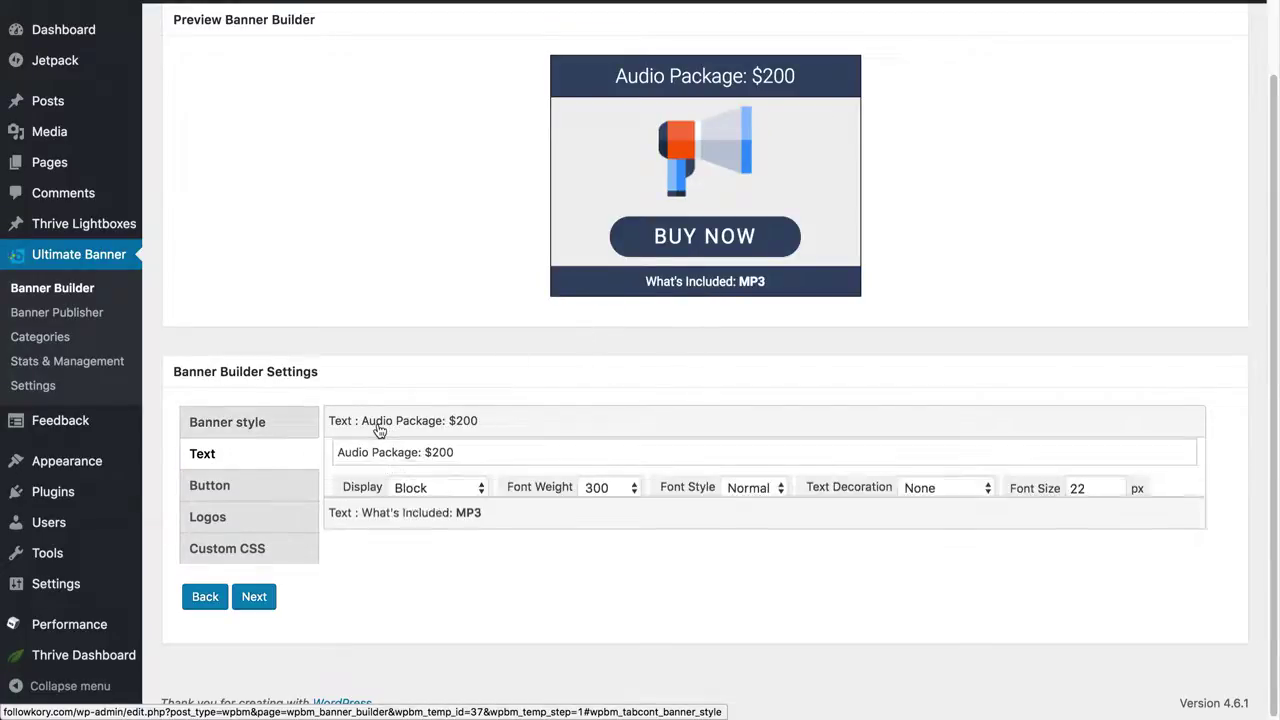
click(474, 465)
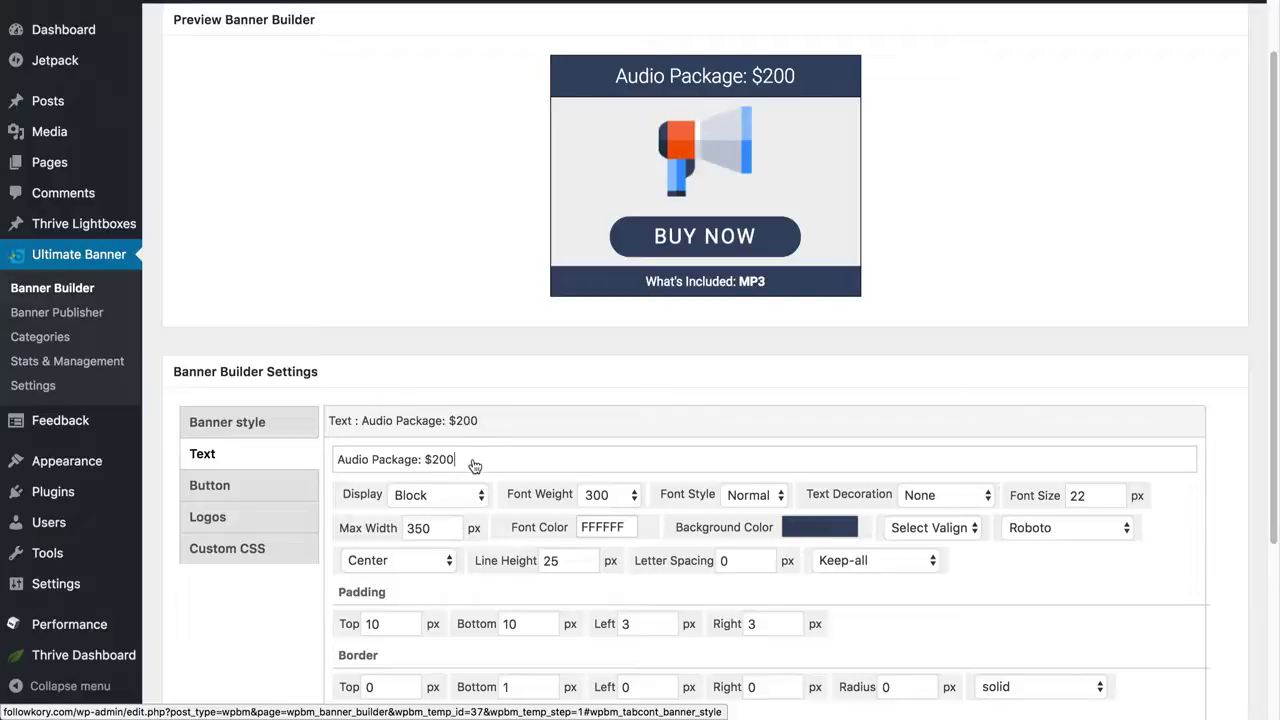
key(BackSpace)
key(BackSpace)
key(BackSpace)
key(BackSpace)
key(BackSpace)
key(BackSpace)
key(BackSpace)
key(BackSpace)
key(BackSpace)
key(BackSpace)
key(BackSpace)
key(BackSpace)
key(BackSpace)
key(BackSpace)
key(BackSpace)
key(BackSpace)
key(BackSpace)
key(BackSpace)
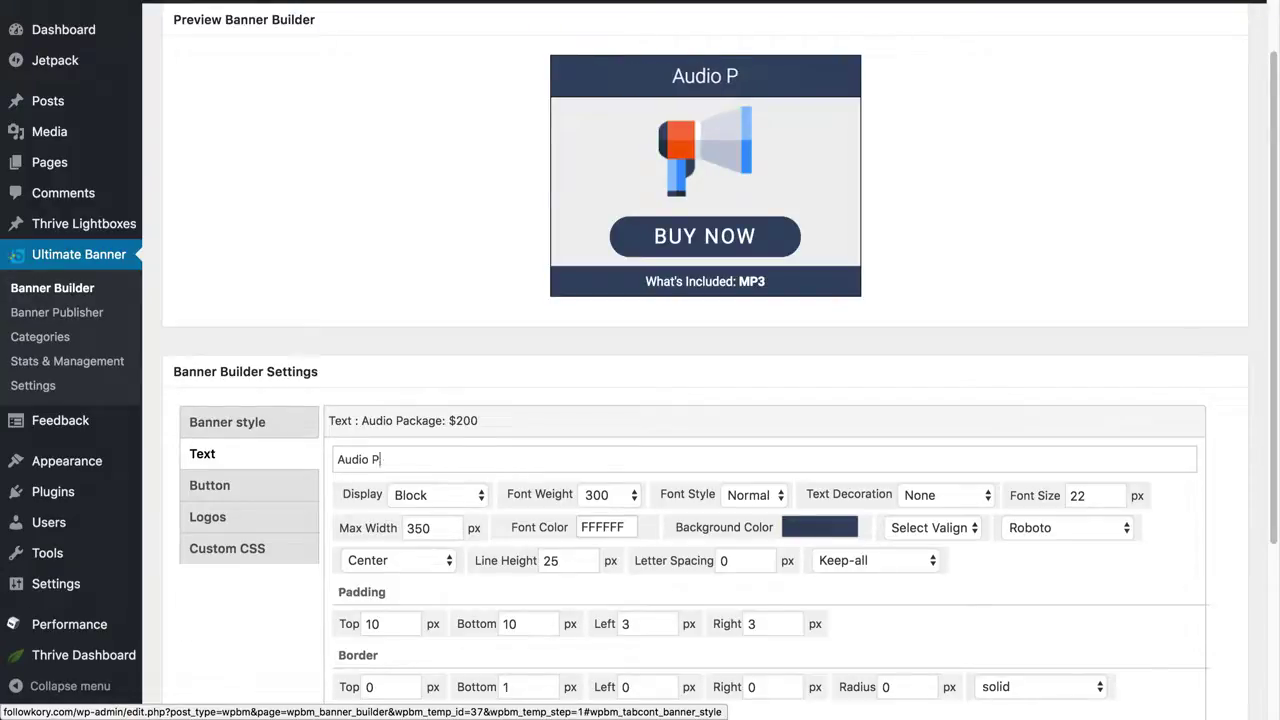
key(BackSpace)
text(My He)
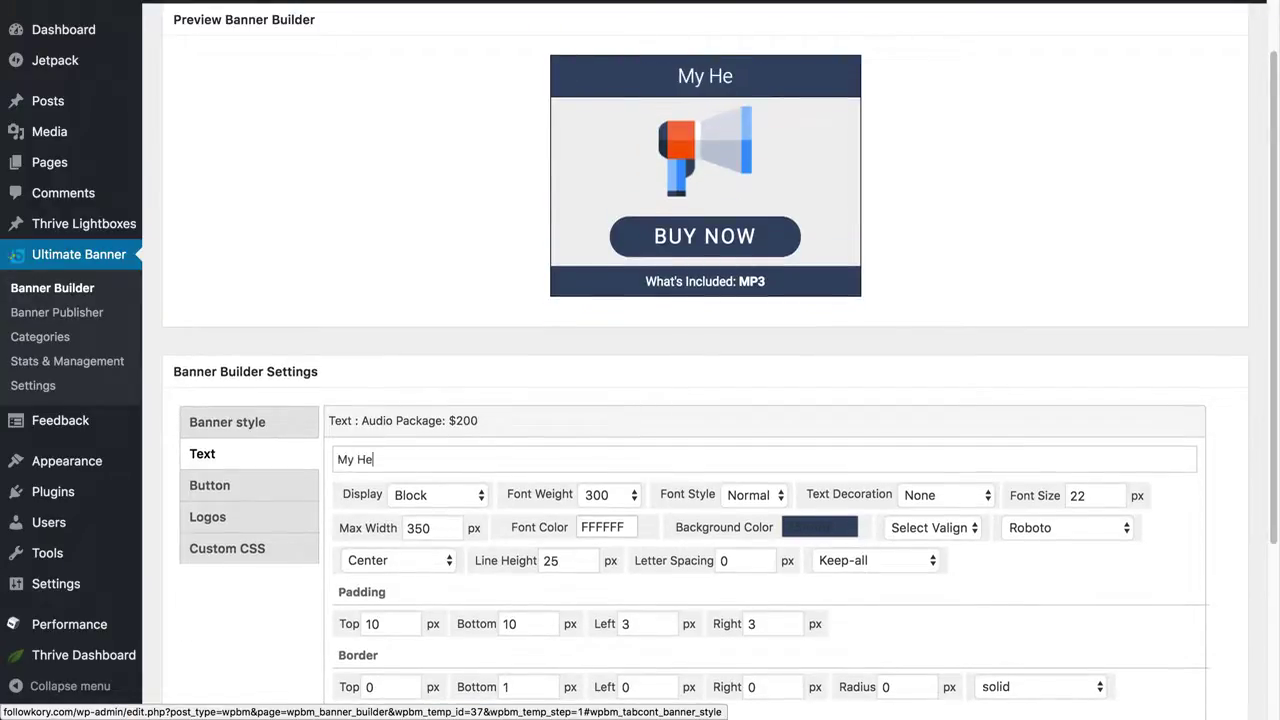
text(adline)
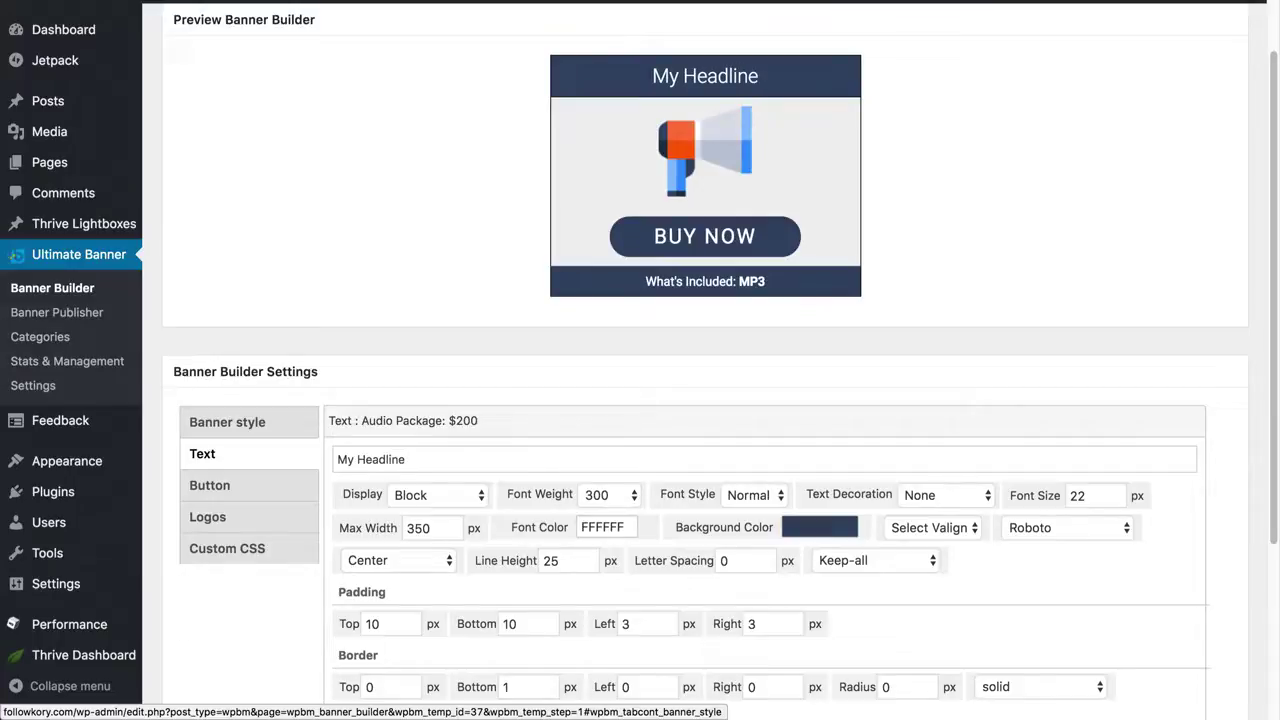
scroll(506, 466, down, 3)
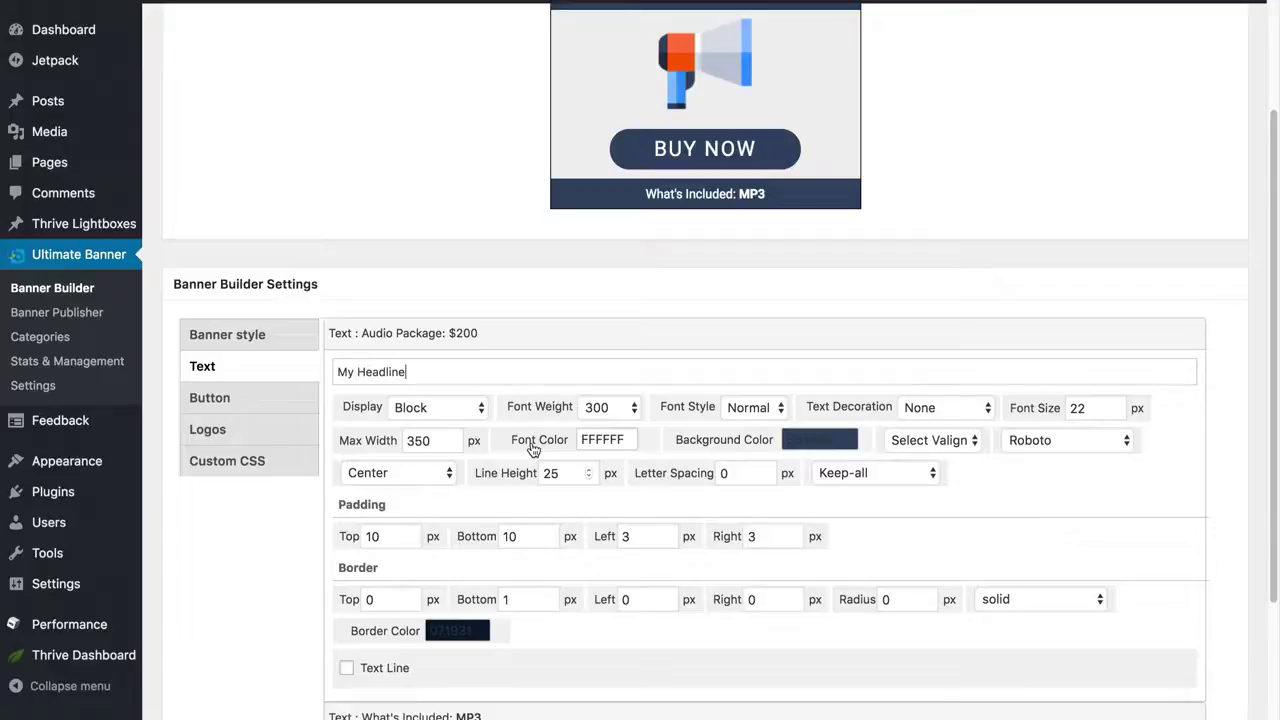
scroll(586, 463, down, 2)
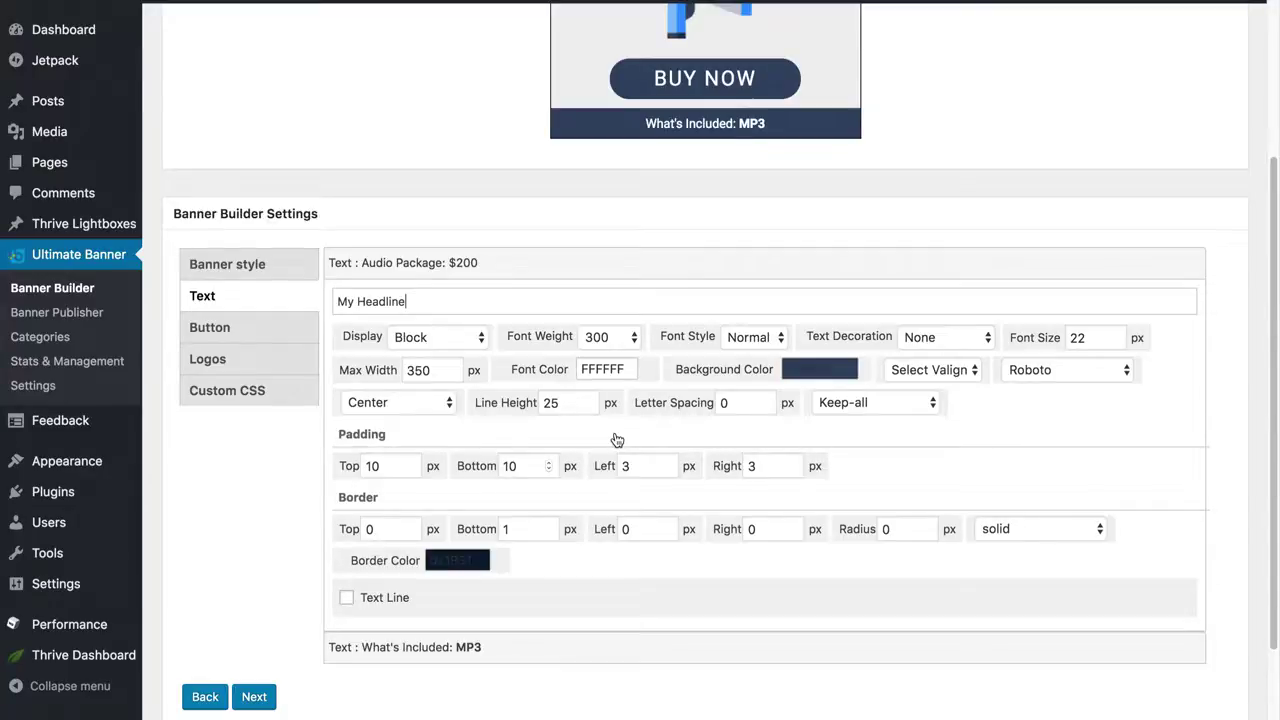
click(434, 263)
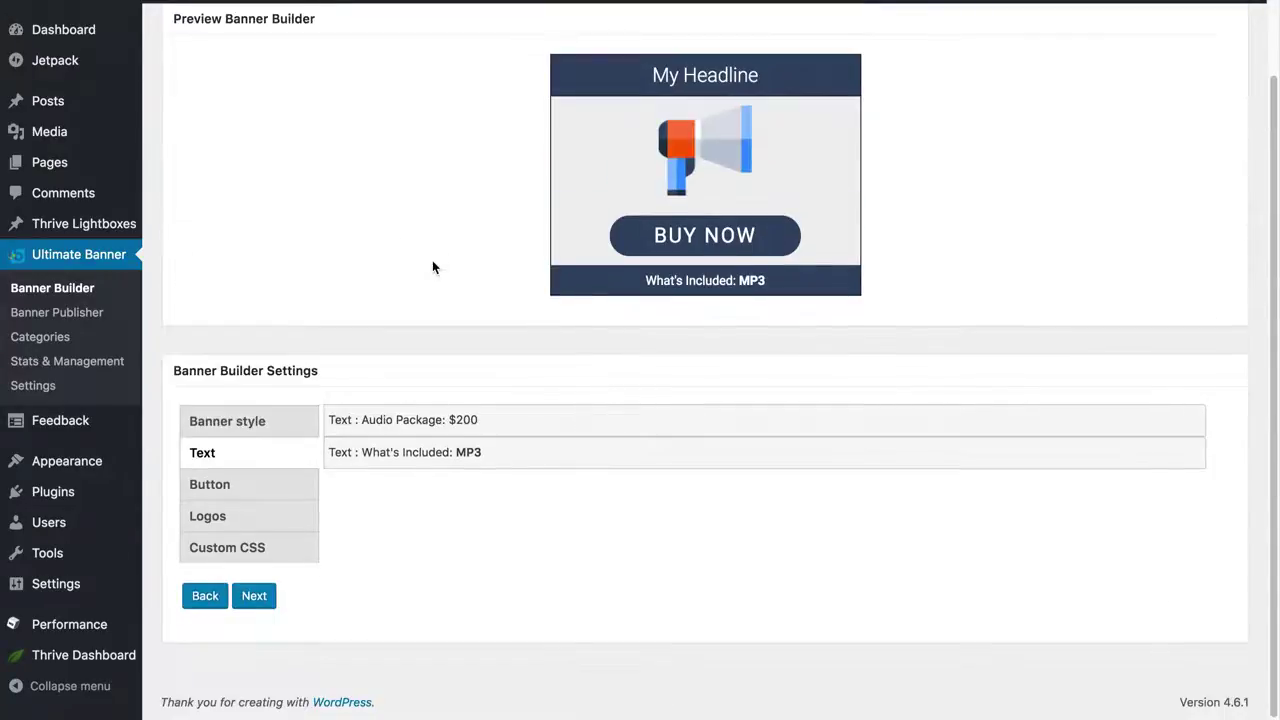
- Replace the banner's "What's Included: MP3" text with "My Bottom Headline"
click(423, 454)
click(477, 498)
key(BackSpace)
key(BackSpace)
key(BackSpace)
key(BackSpace)
key(BackSpace)
key(BackSpace)
key(BackSpace)
key(BackSpace)
key(BackSpace)
key(BackSpace)
key(BackSpace)
key(BackSpace)
key(BackSpace)
key(BackSpace)
key(BackSpace)
key(BackSpace)
key(BackSpace)
key(BackSpace)
key(BackSpace)
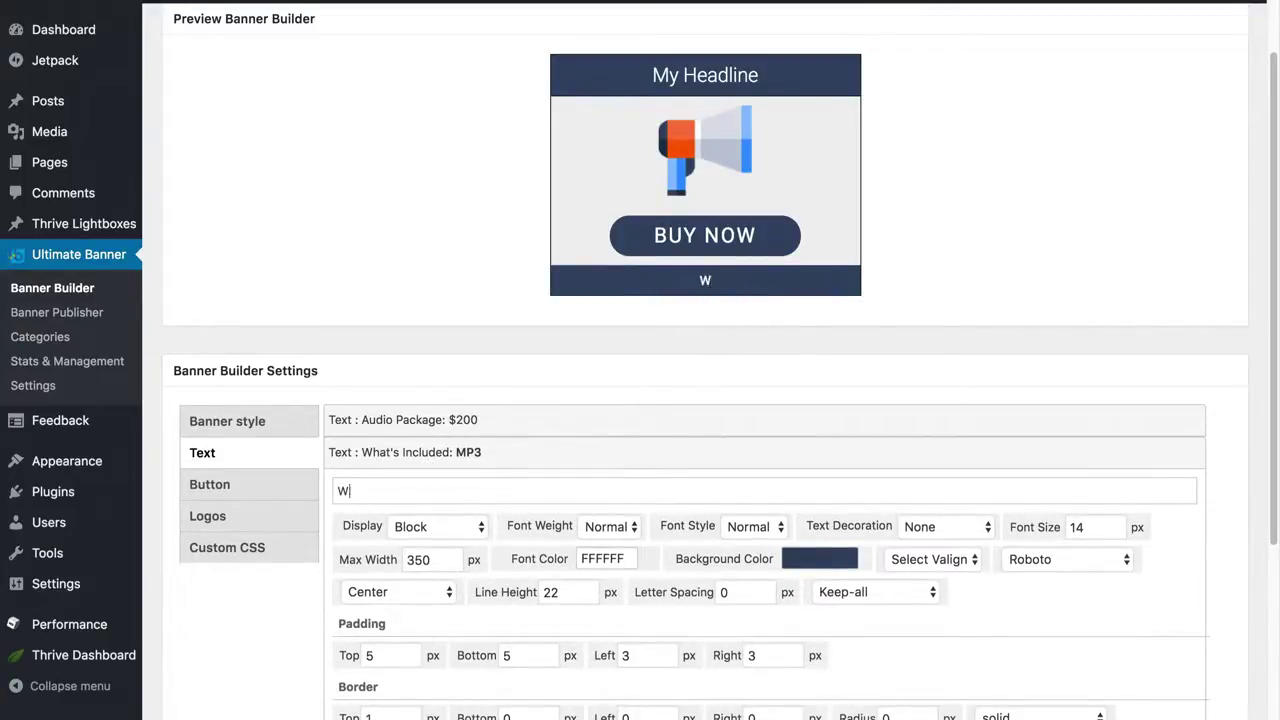
key(BackSpace)
text(My Bottom Headline)
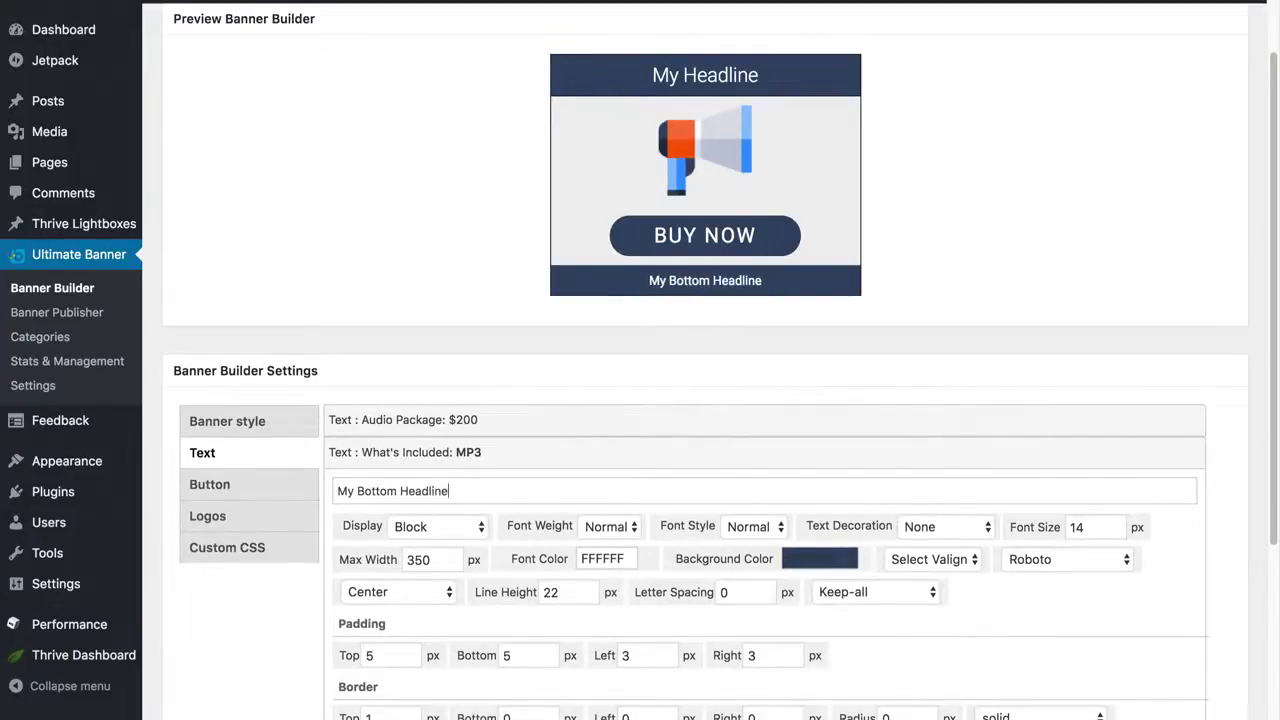
click(437, 450)
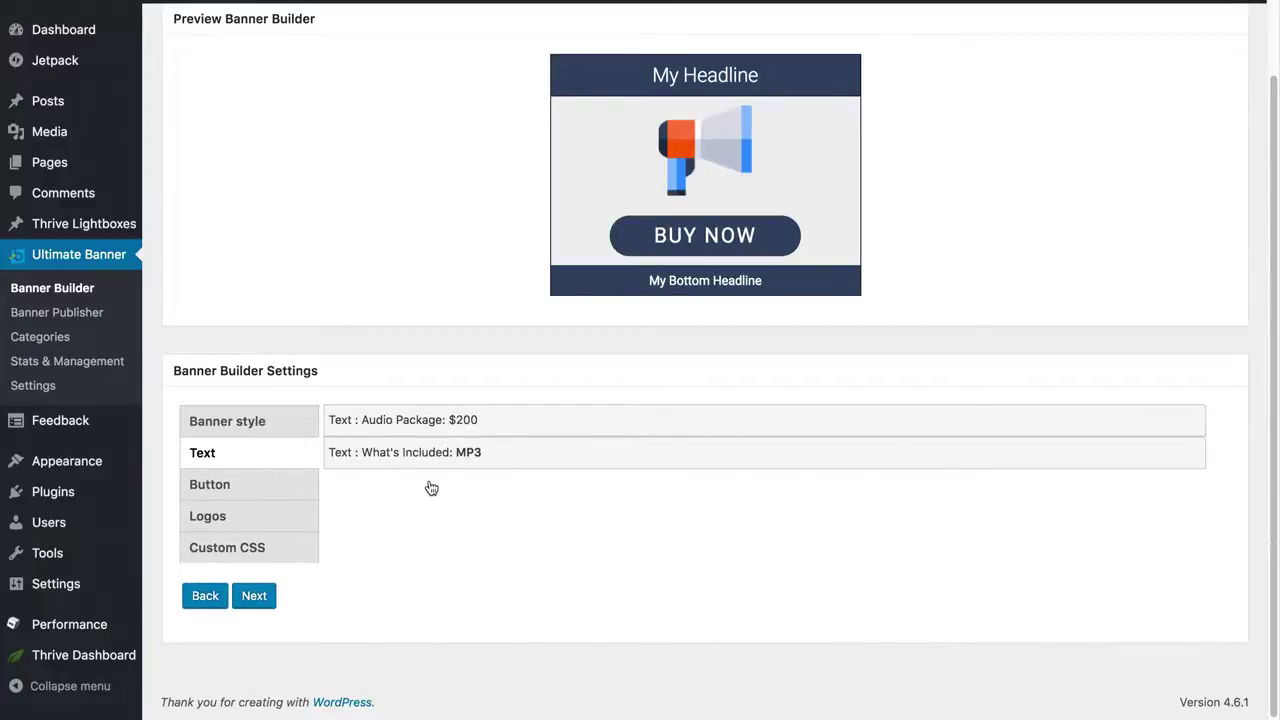
- Change the banner button's label to "Download Now" and review its formatting options
click(219, 493)
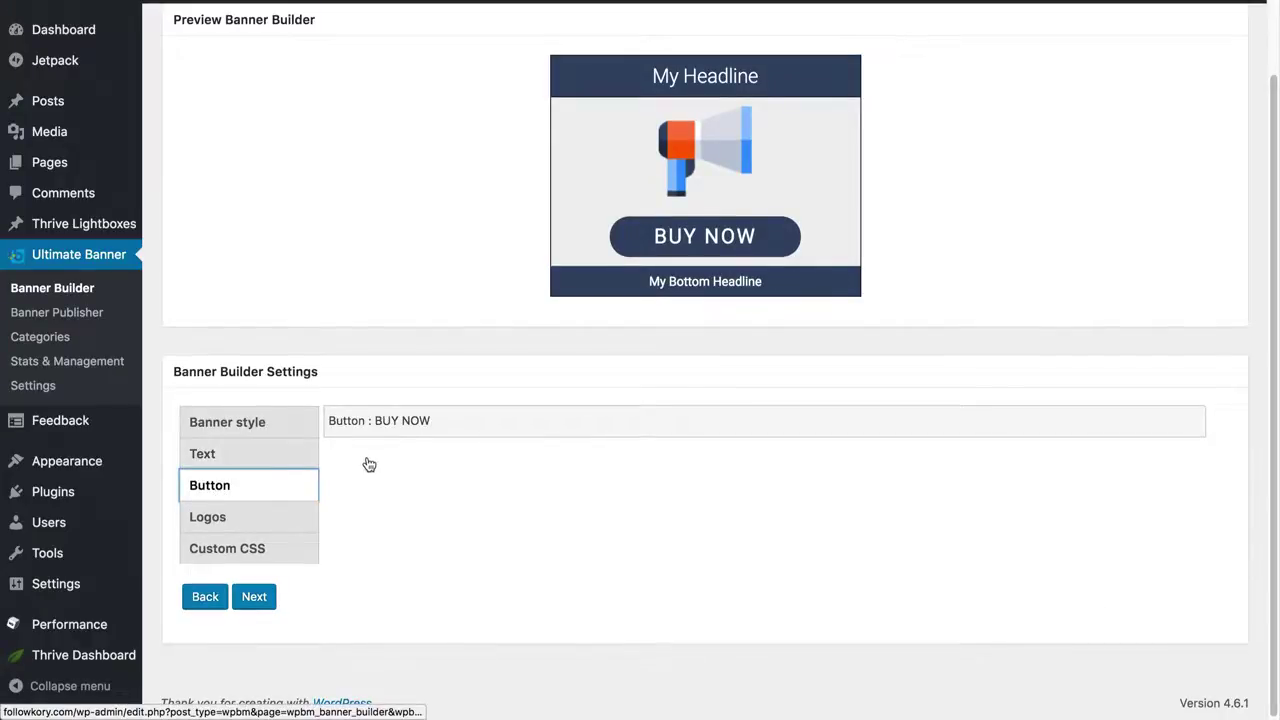
click(422, 425)
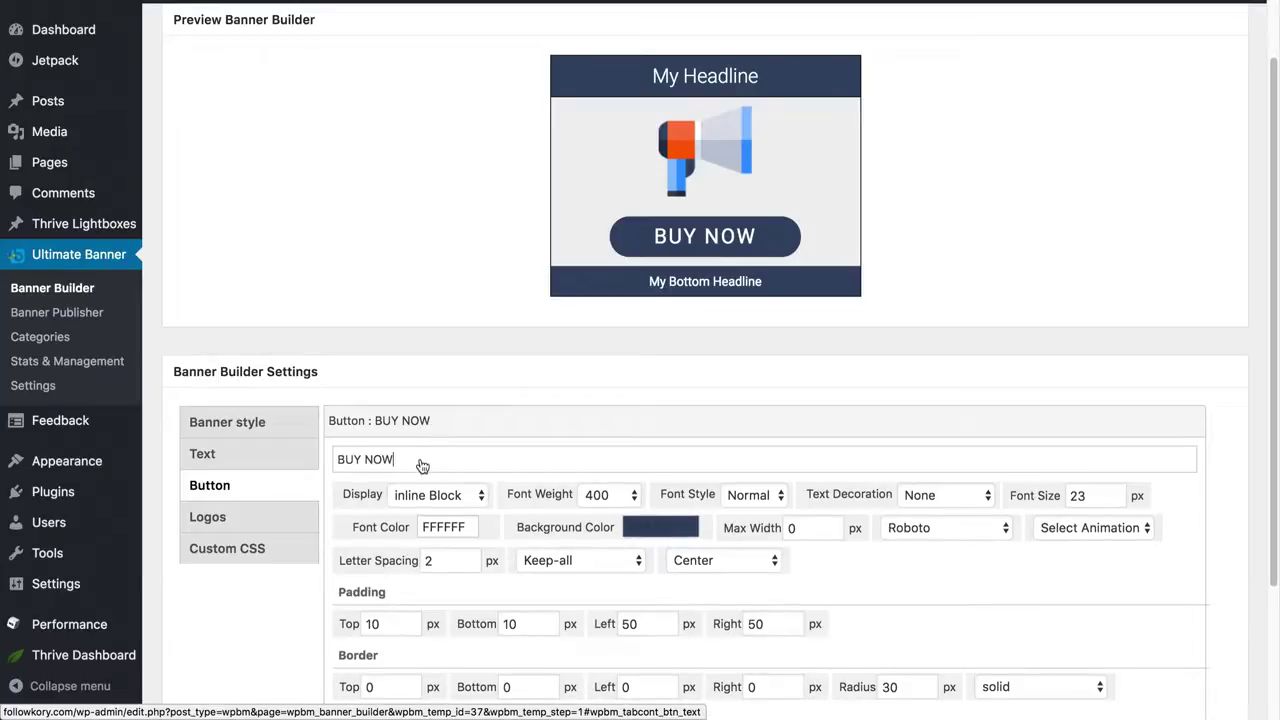
key(BackSpace)
key(BackSpace)
key(BackSpace)
key(BackSpace)
key(BackSpace)
key(BackSpace)
key(BackSpace)
text(D)
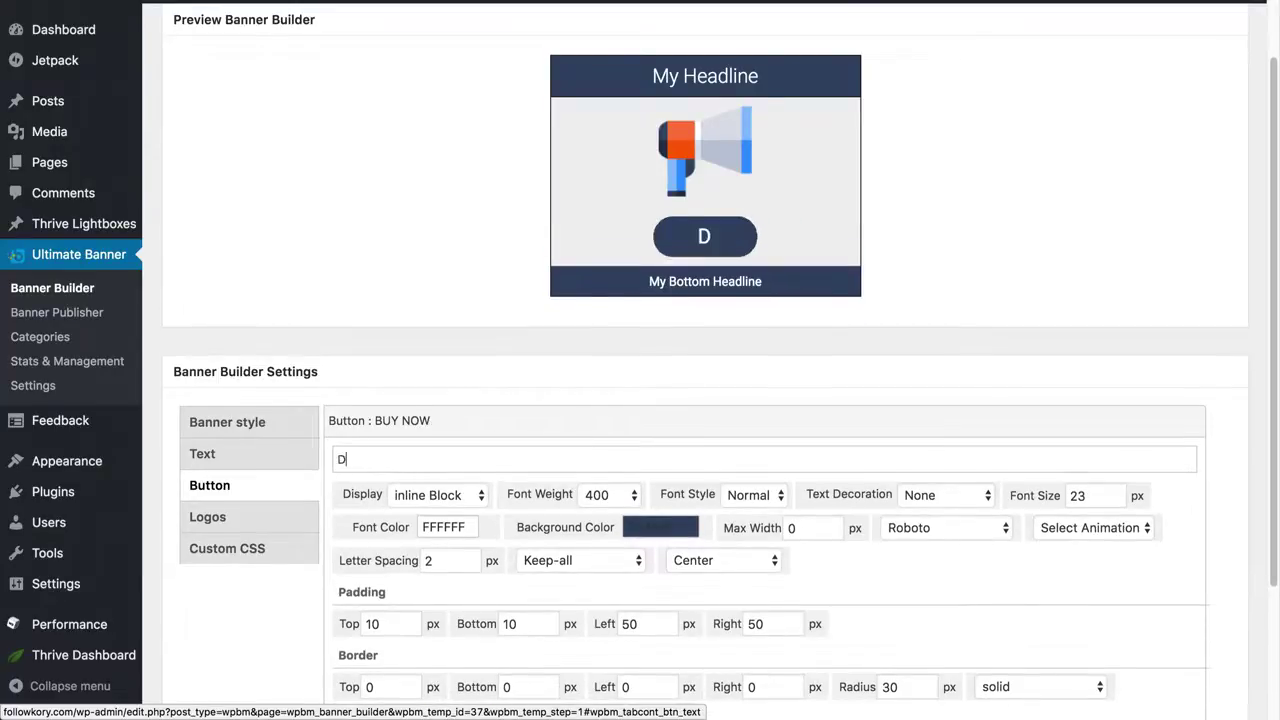
text(ownload Now)
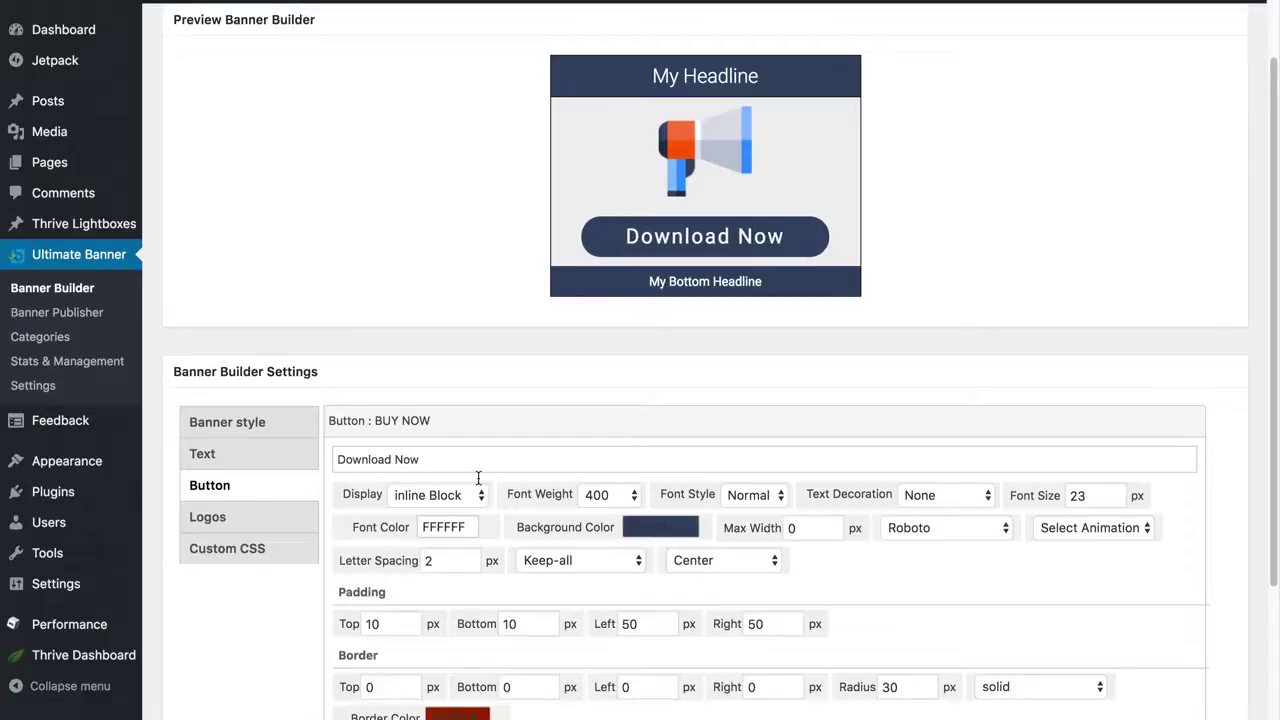
scroll(478, 478, down, 2)
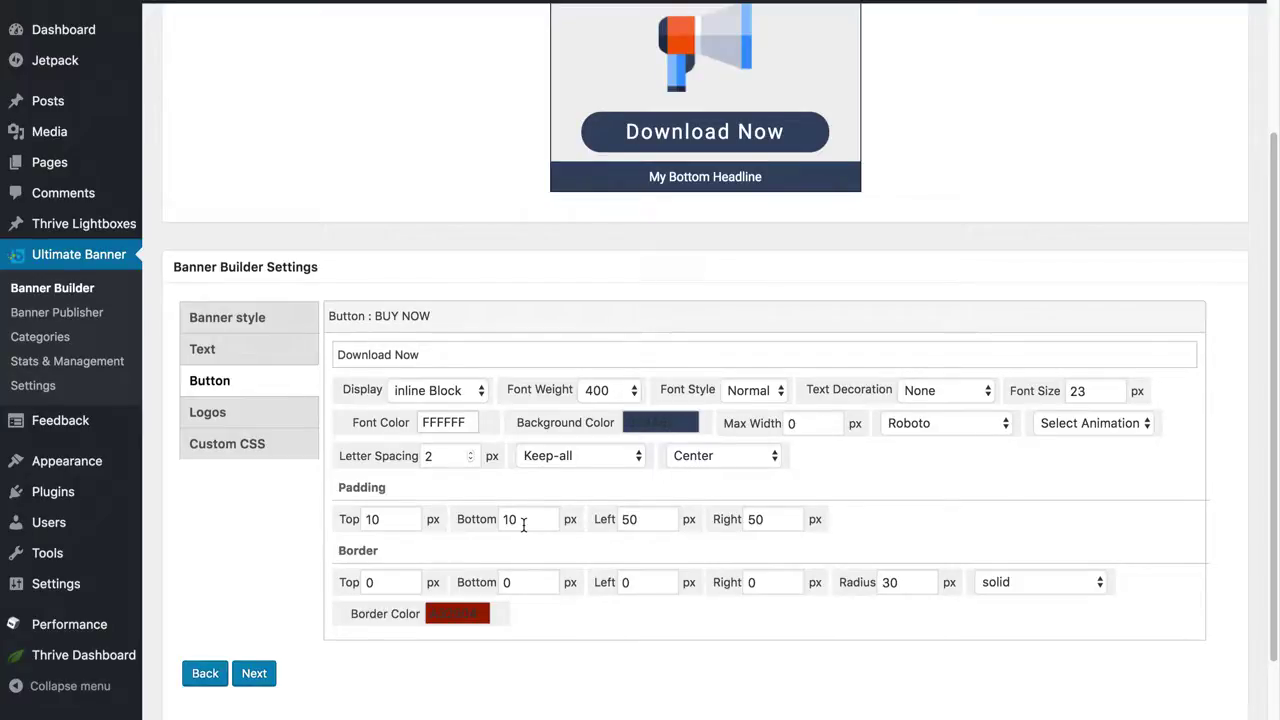
- Review the banner's logo image settings and its custom CSS
click(240, 413)
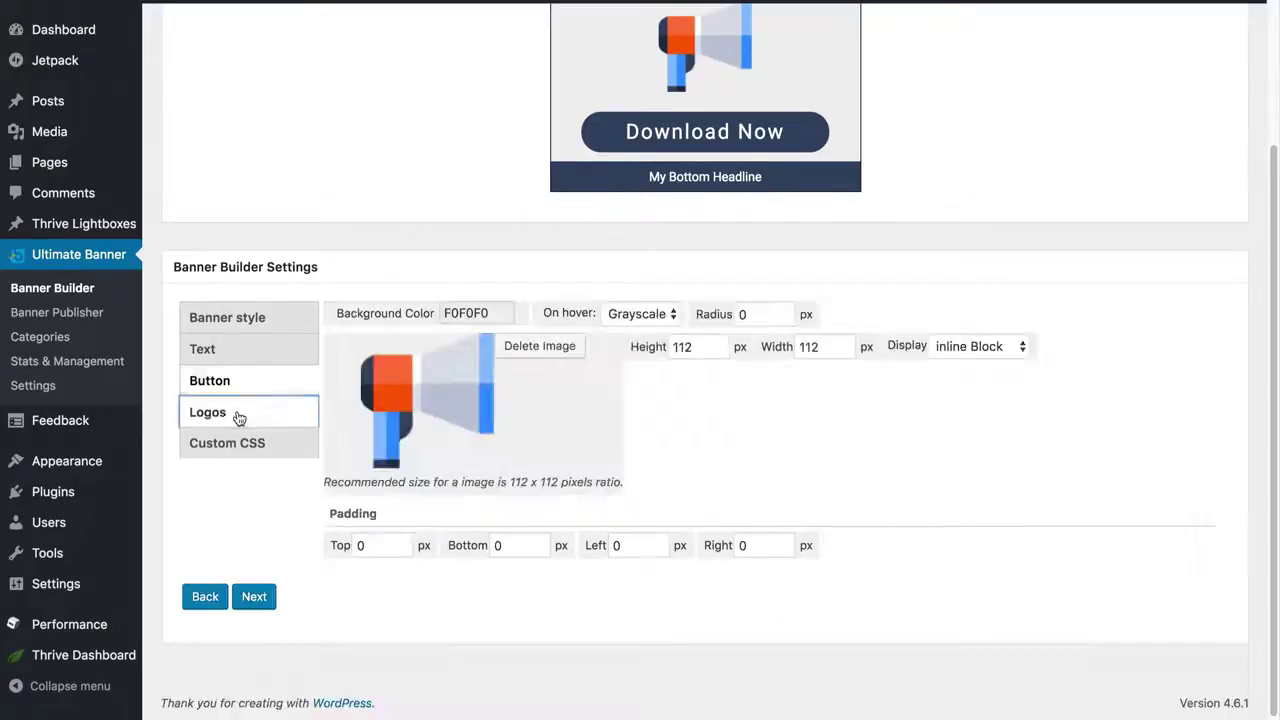
scroll(294, 432, up, 2)
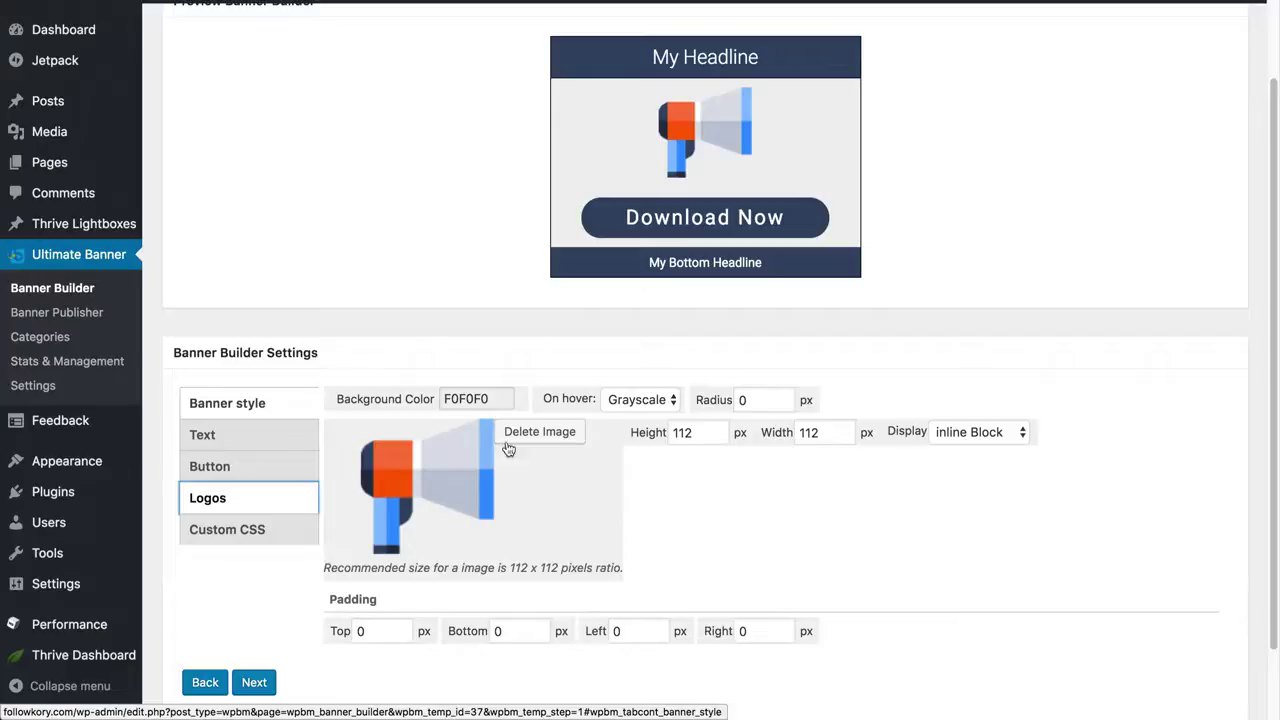
click(257, 538)
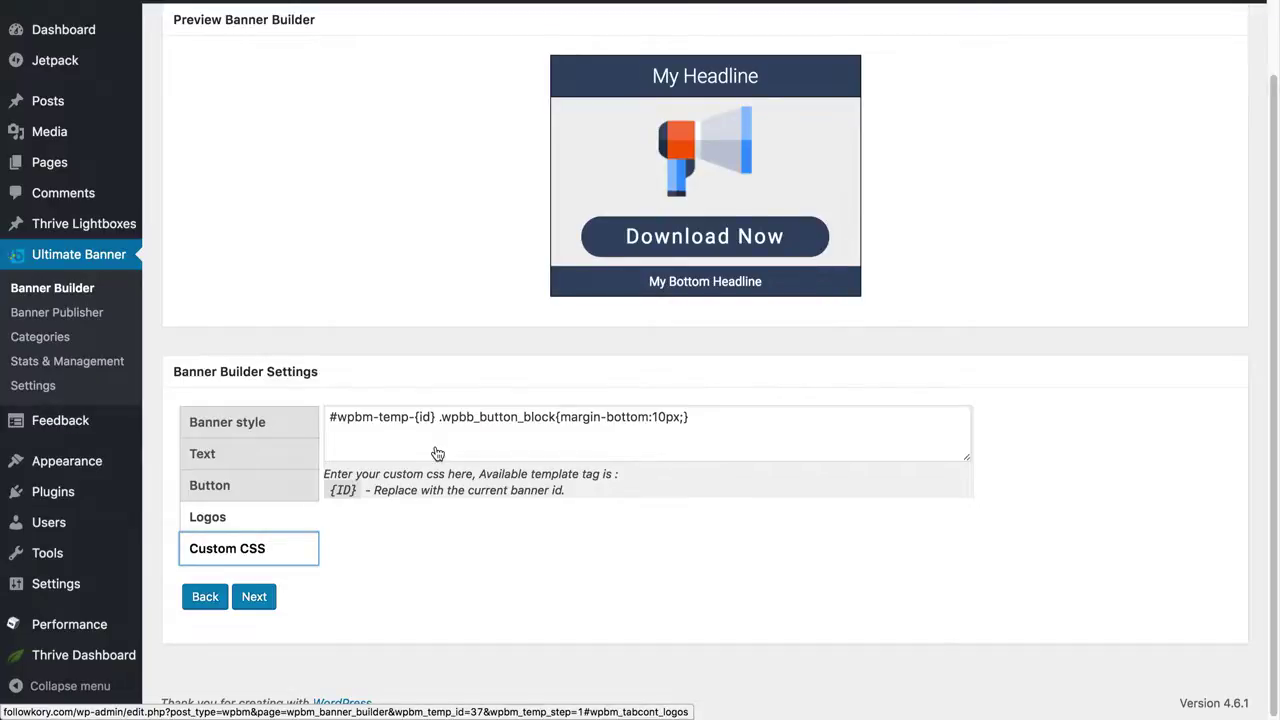
- Try the Shadow Pop animation on the whole banner and switch it to Rubber Band
click(240, 421)
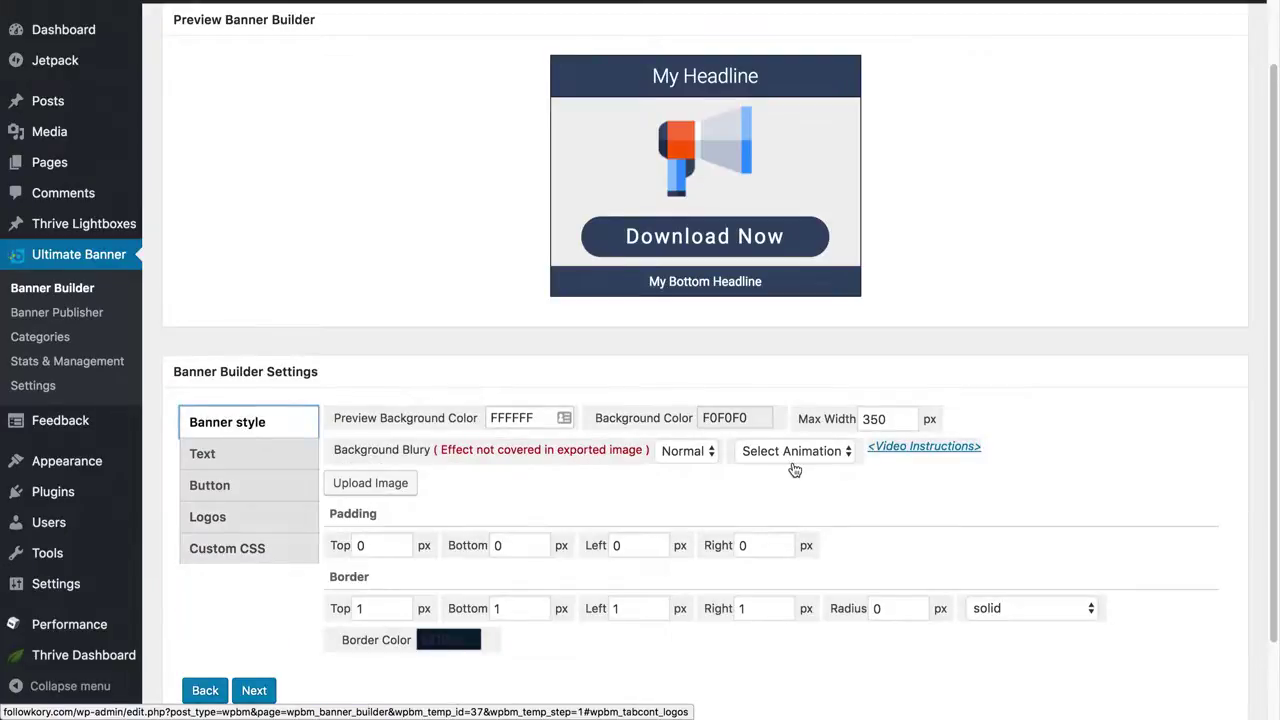
click(838, 456)
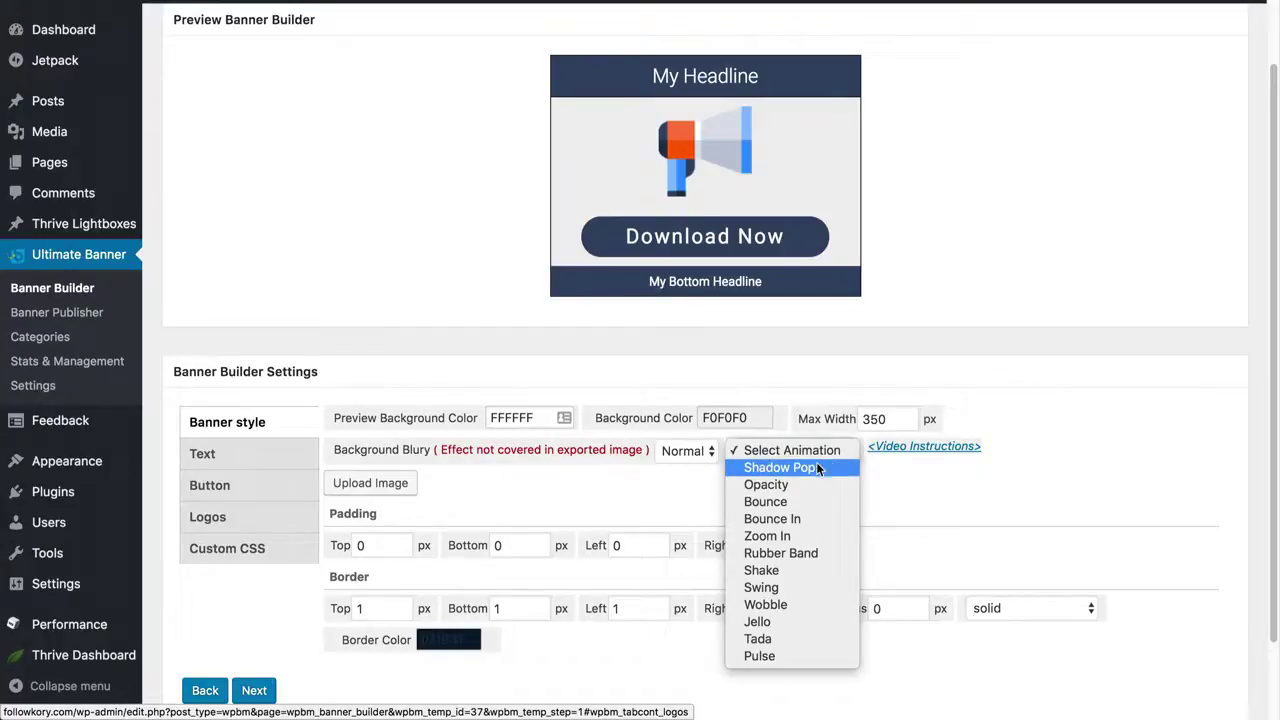
click(806, 468)
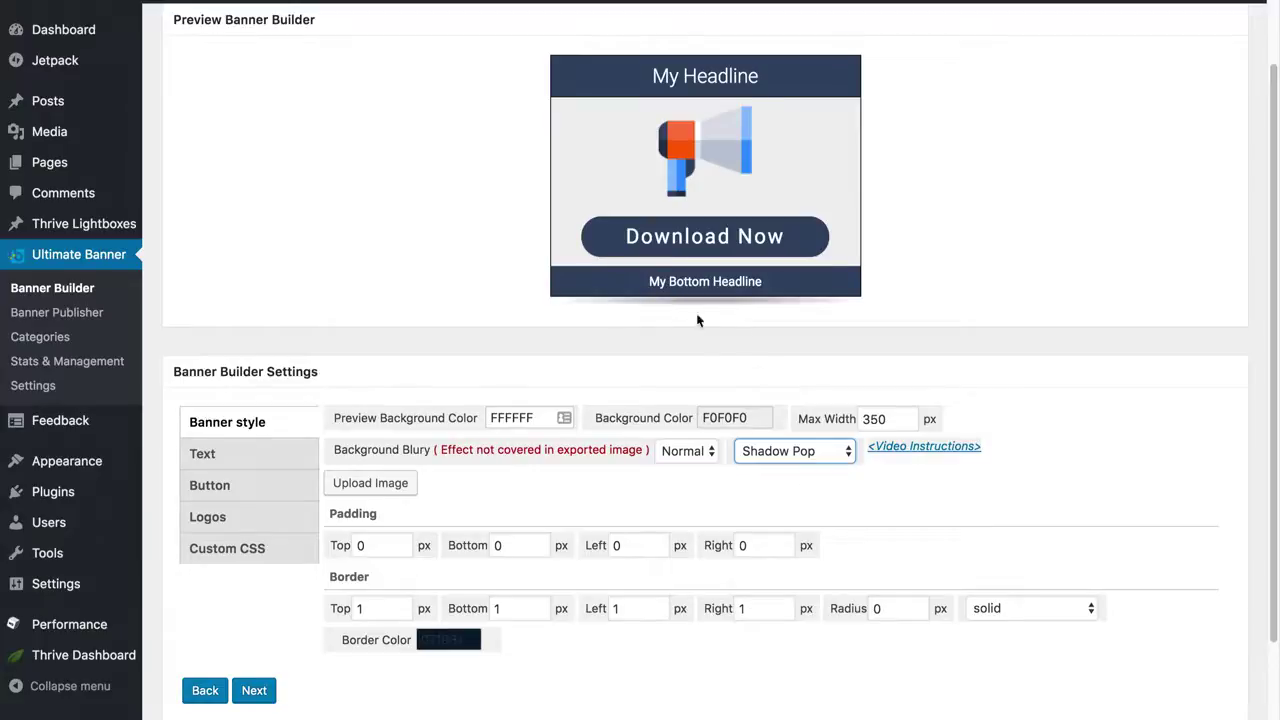
click(802, 455)
click(805, 537)
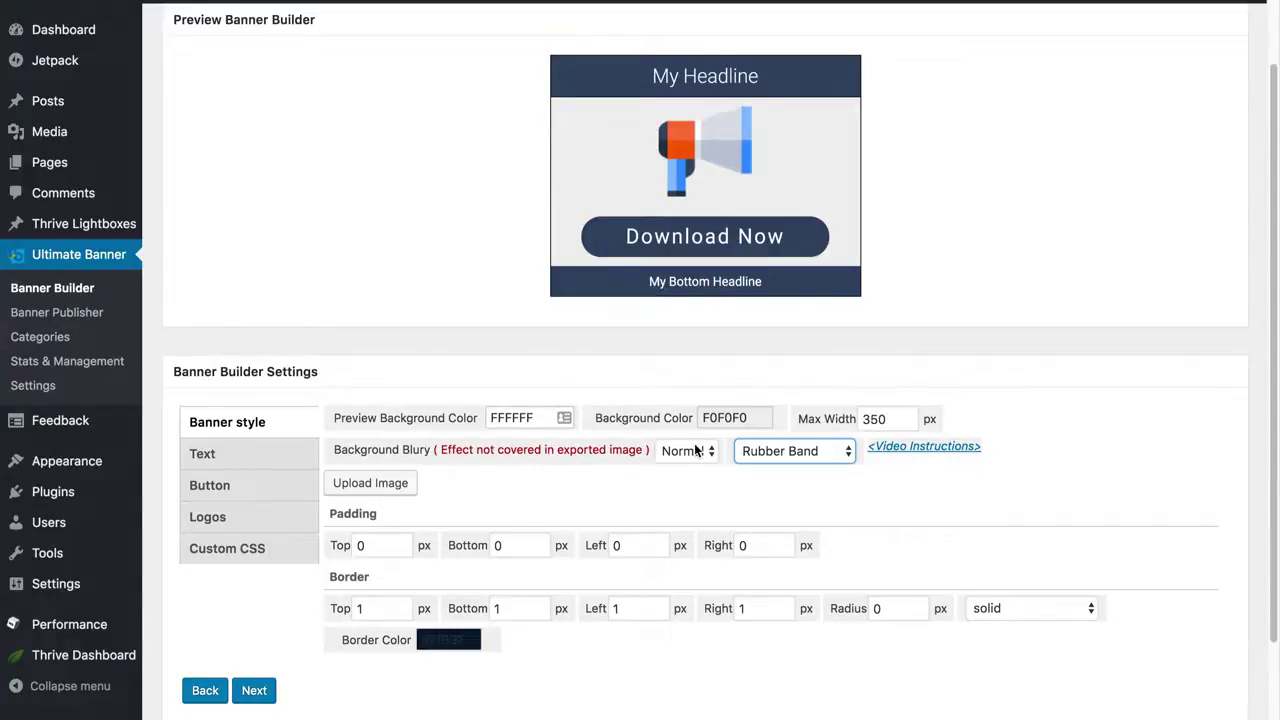
- Keep the Rubber Band animation on the banner and proceed to its save and export options
click(841, 452)
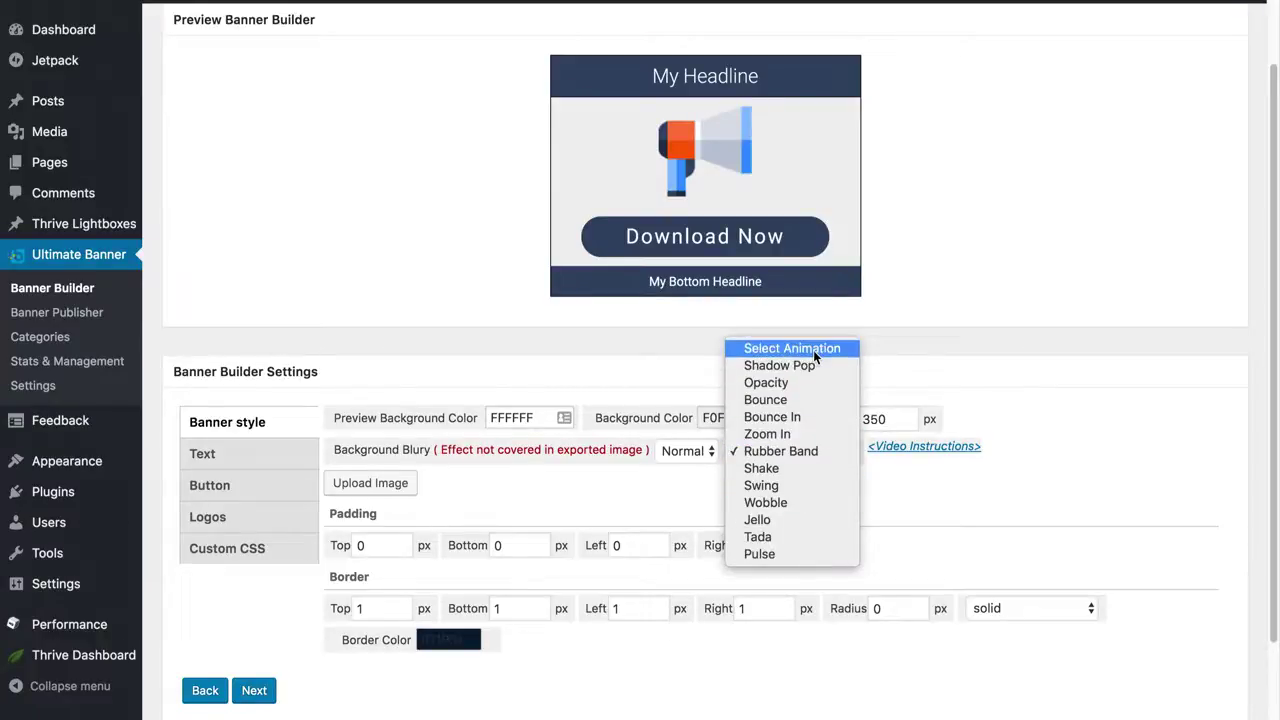
click(831, 452)
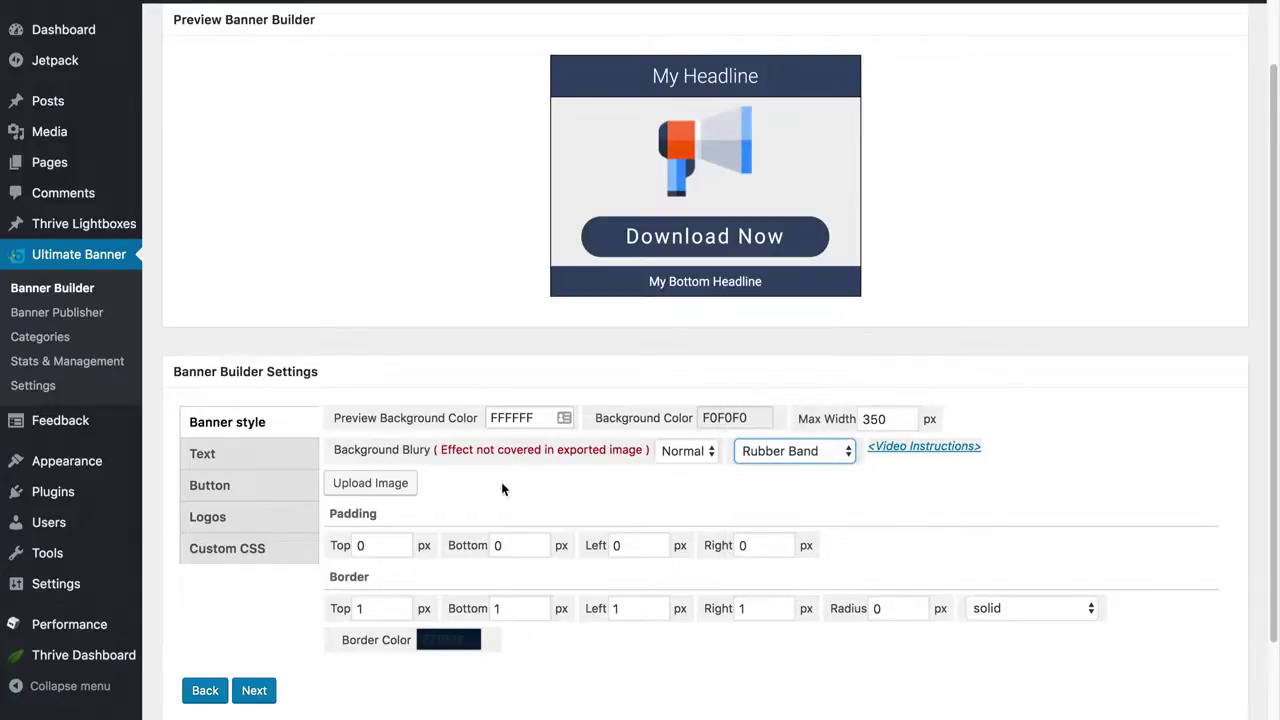
click(255, 695)
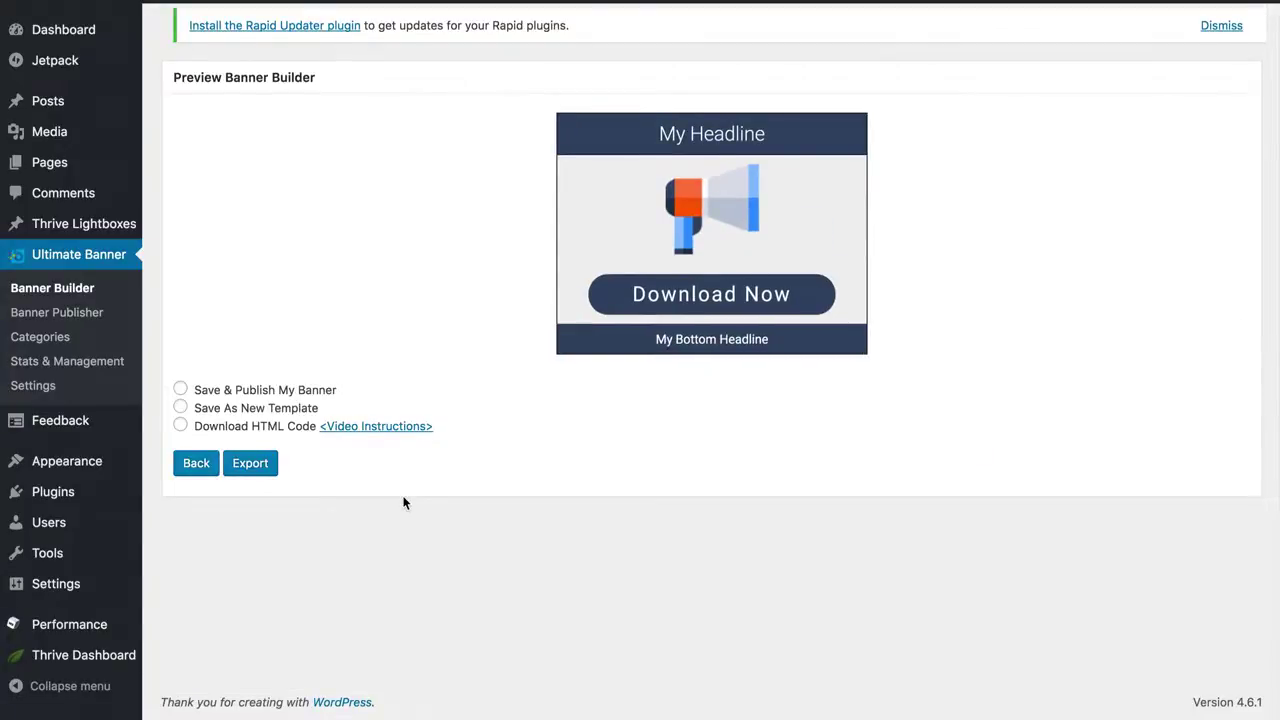
- Compare the options for publishing the banner, saving it as a new template and downloading its HTML code
click(180, 389)
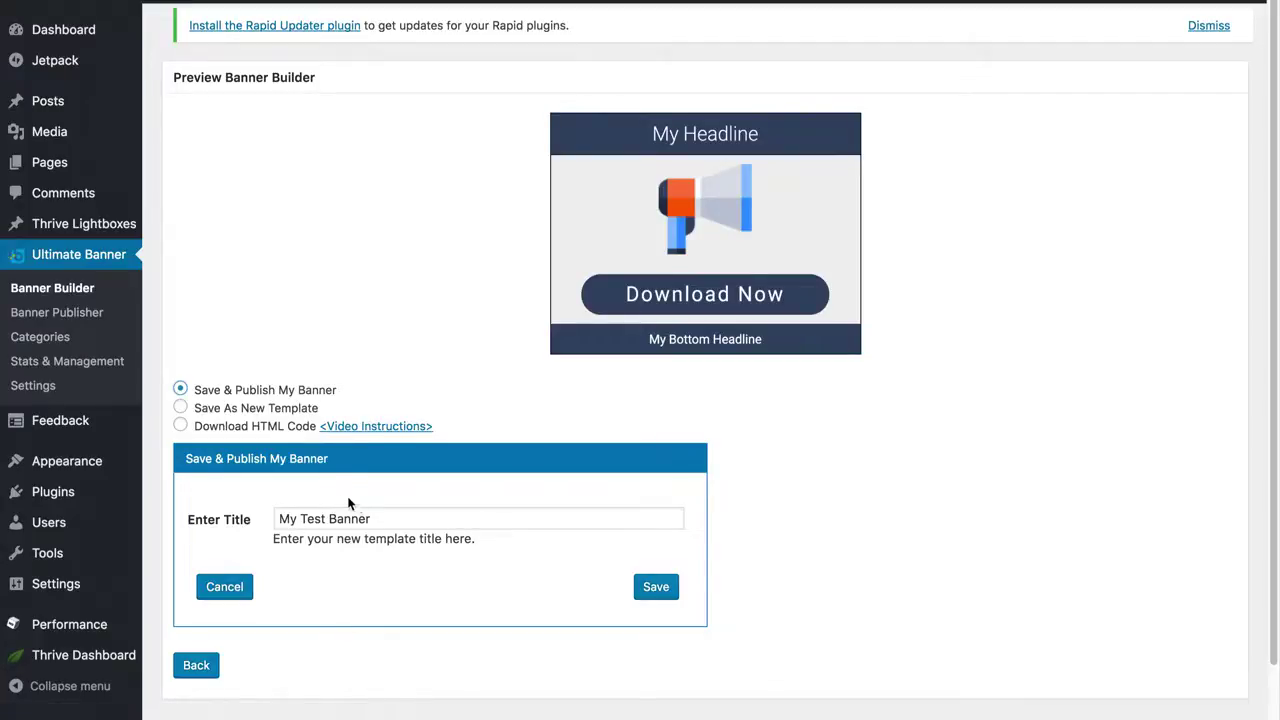
click(180, 407)
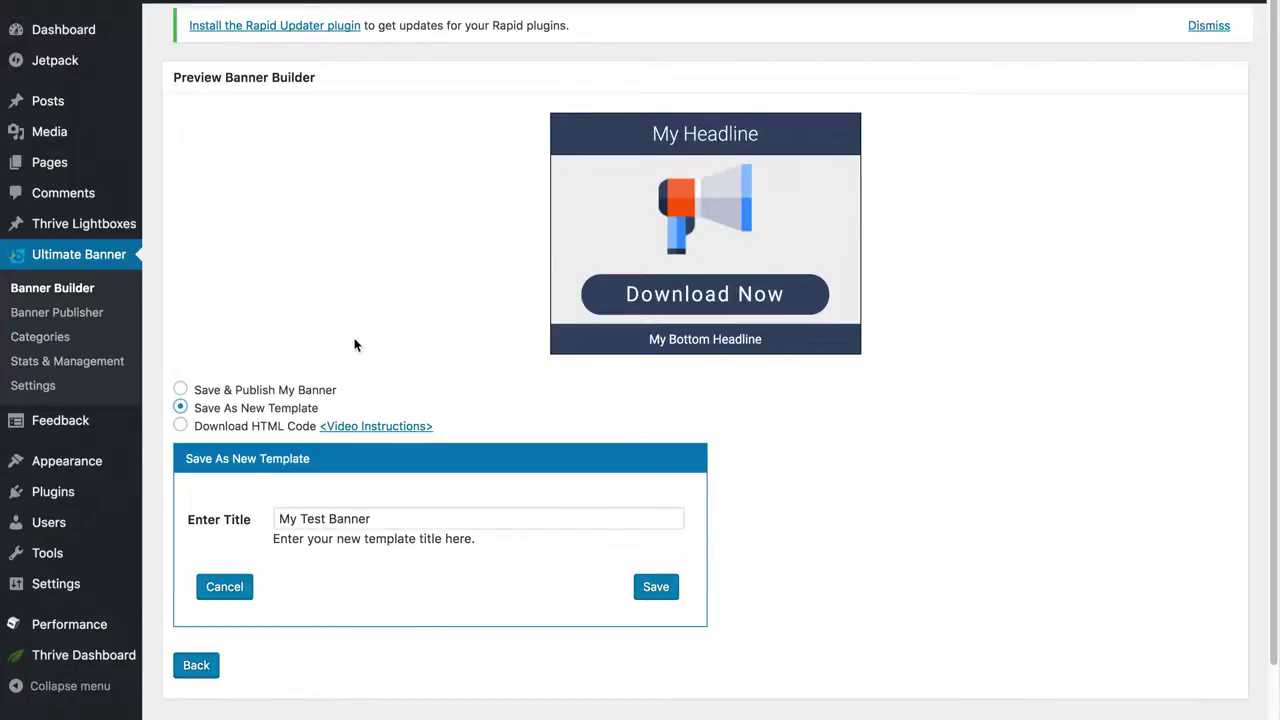
click(180, 426)
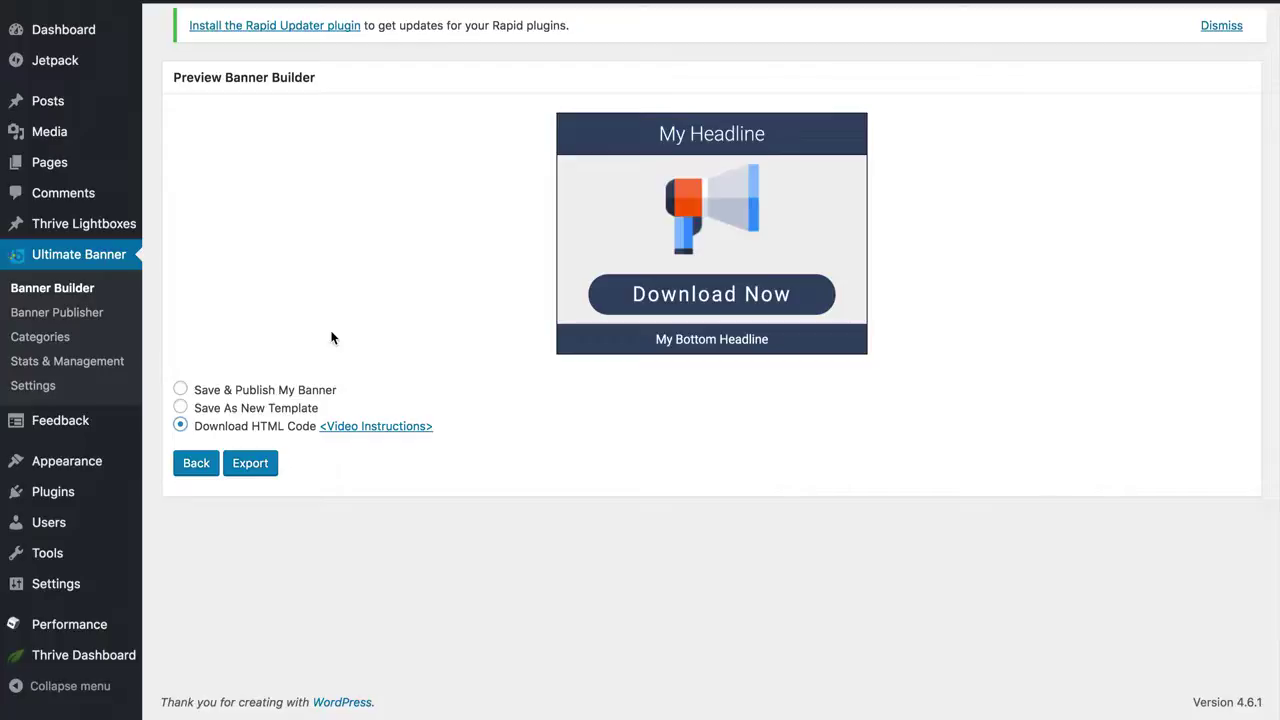
- Save and publish the banner under the title "My Test Banner" and select its shortcode among the saved banners
click(180, 389)
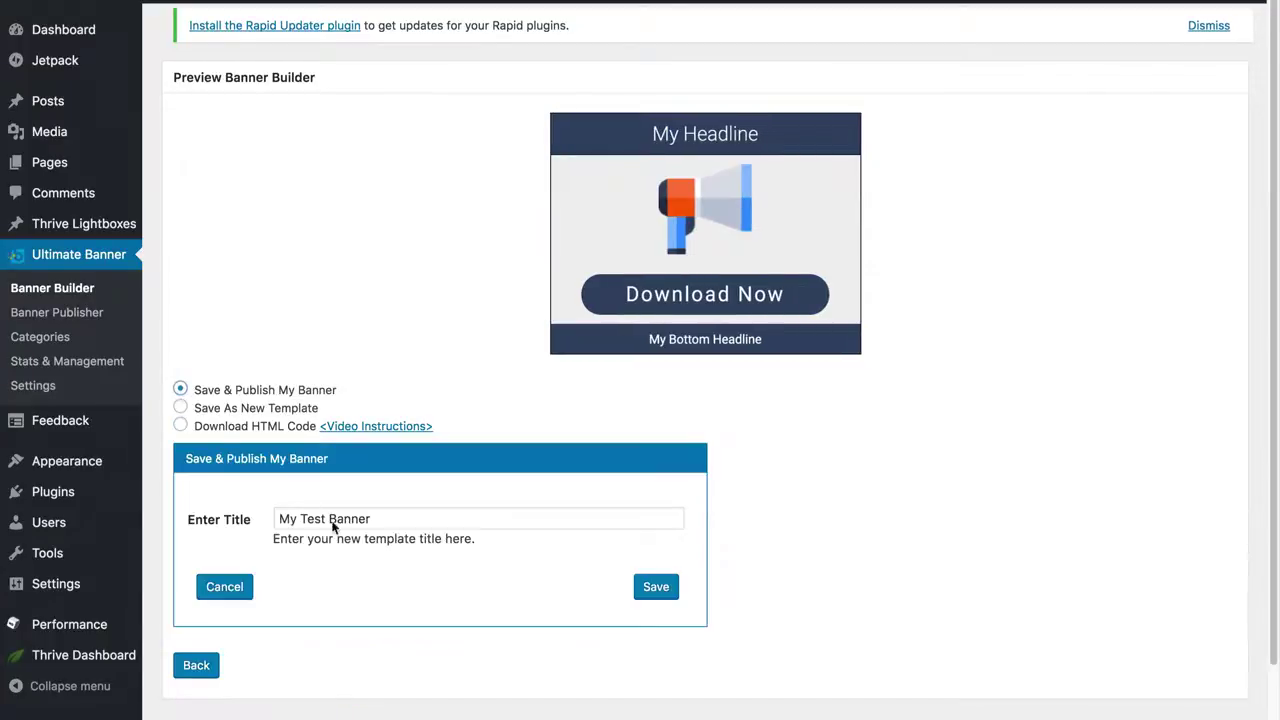
click(385, 519)
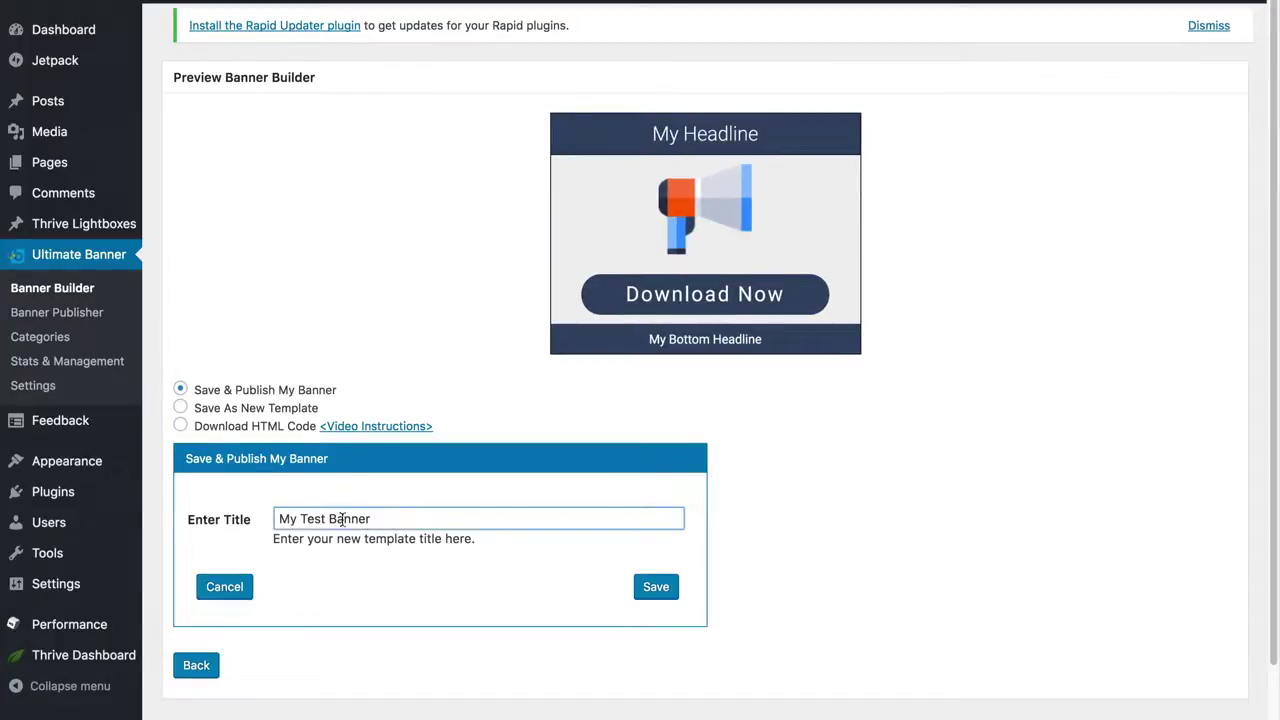
click(658, 590)
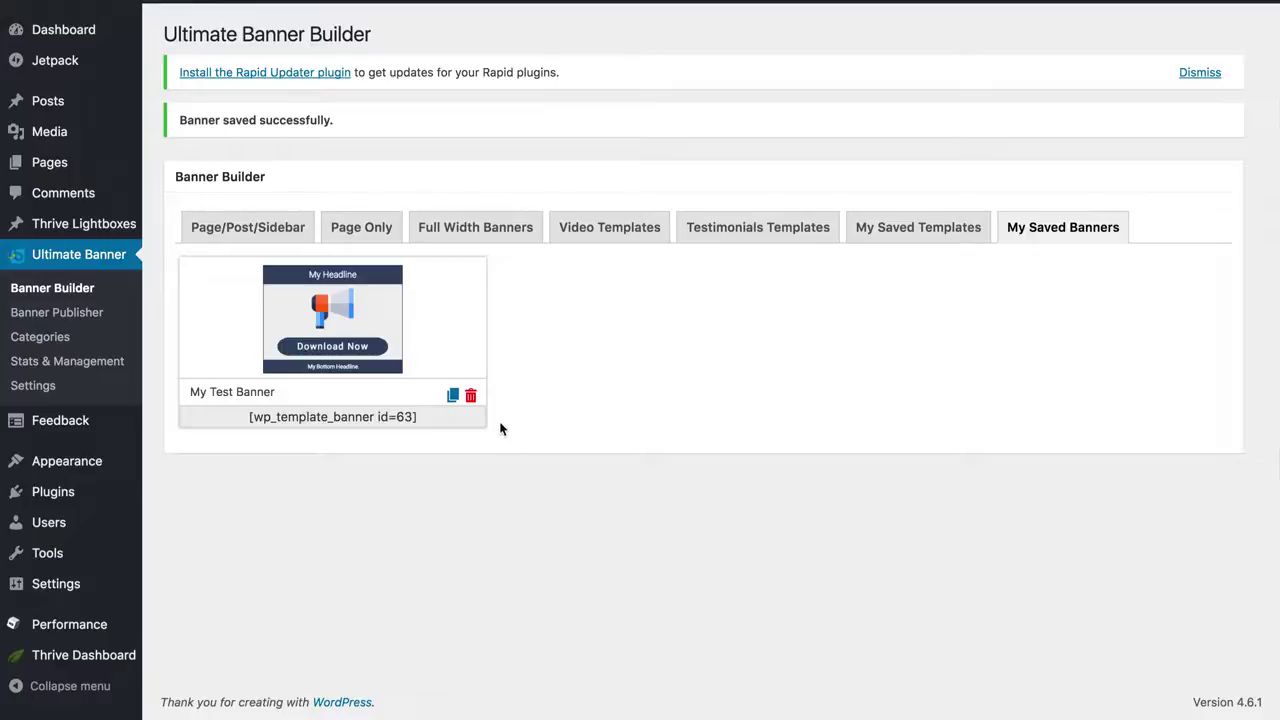
drag(445, 419, 248, 420)
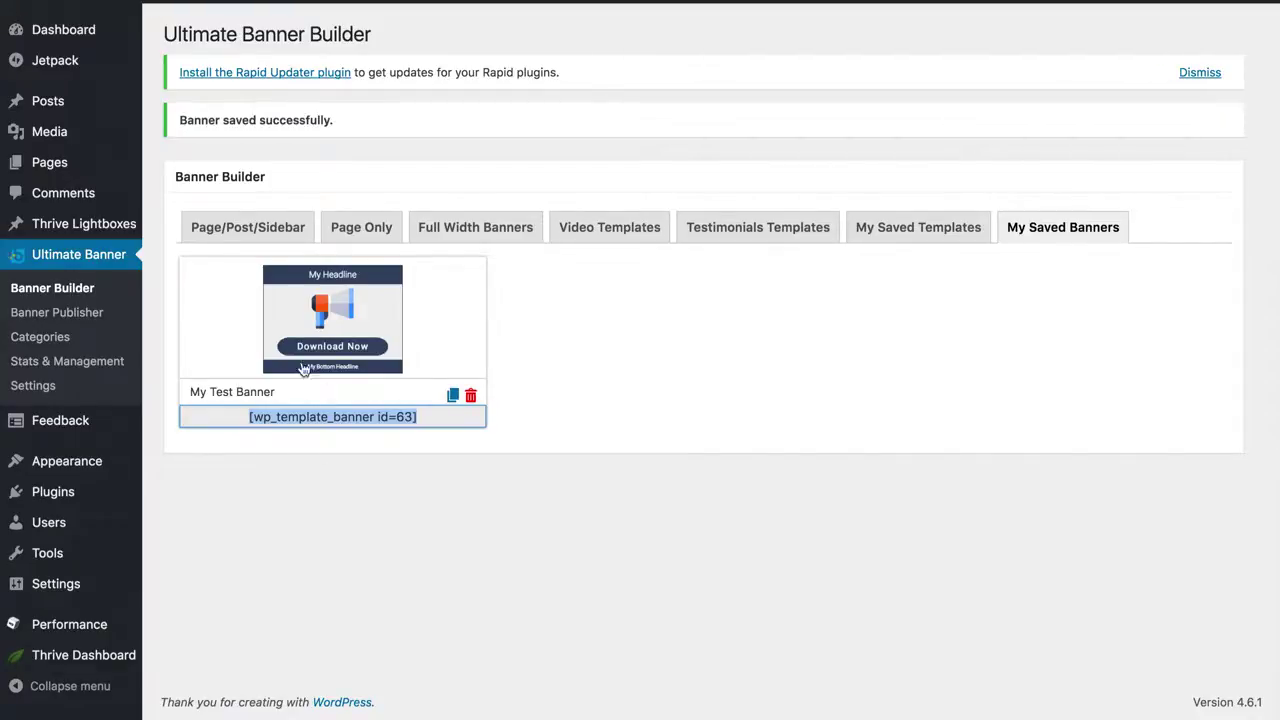
- Start a new published banner named "My Test Banner" and assign it the My Test Banner template
click(85, 318)
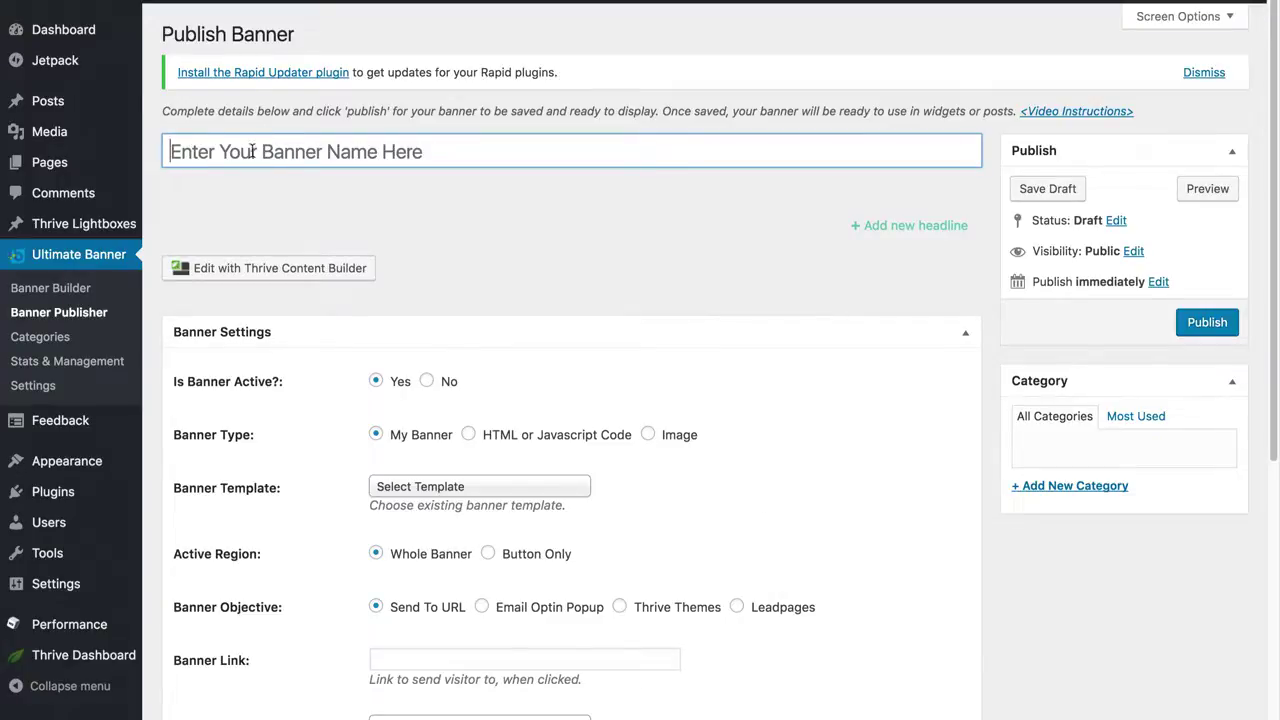
text(My)
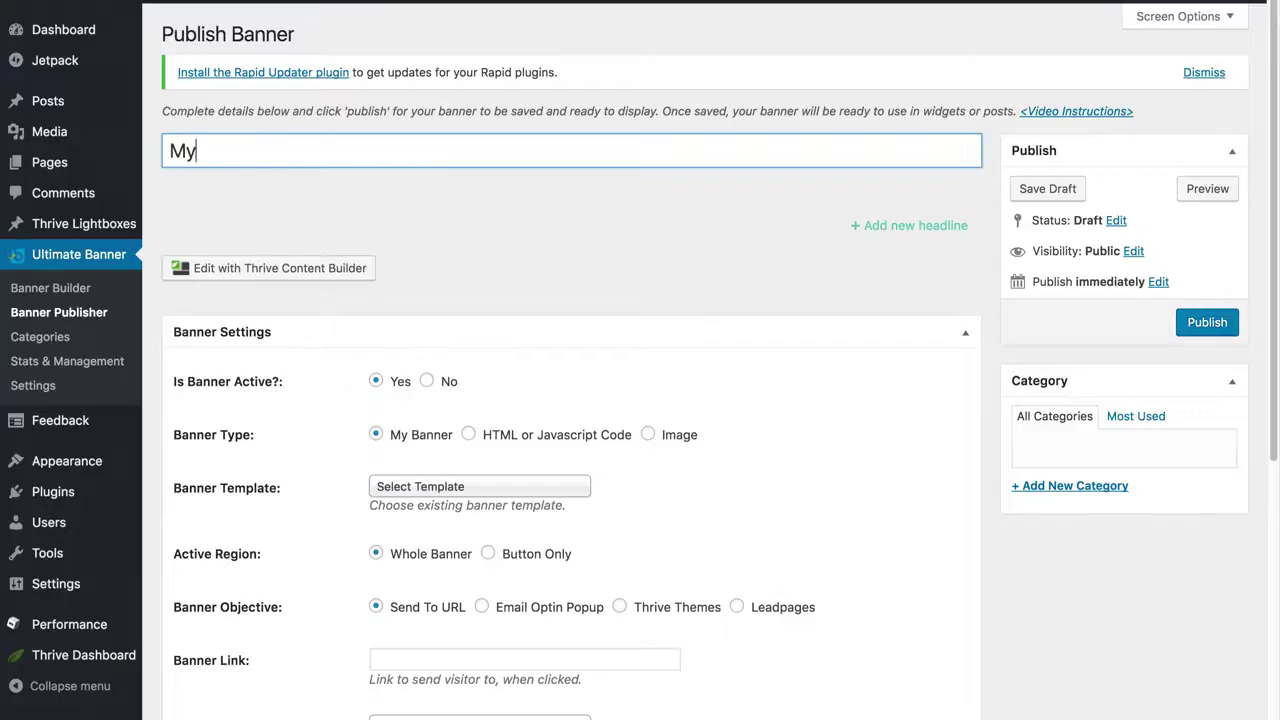
text( Test Banner)
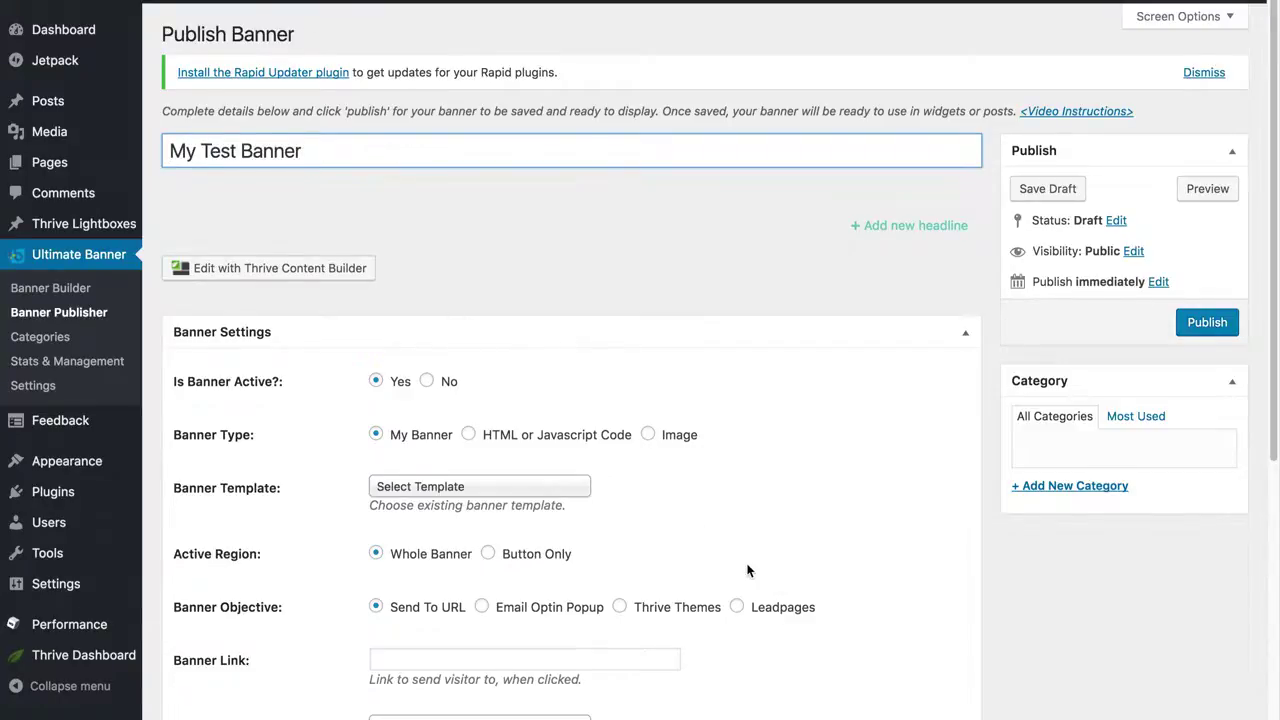
scroll(748, 569, down, 5)
scroll(748, 570, down, 2)
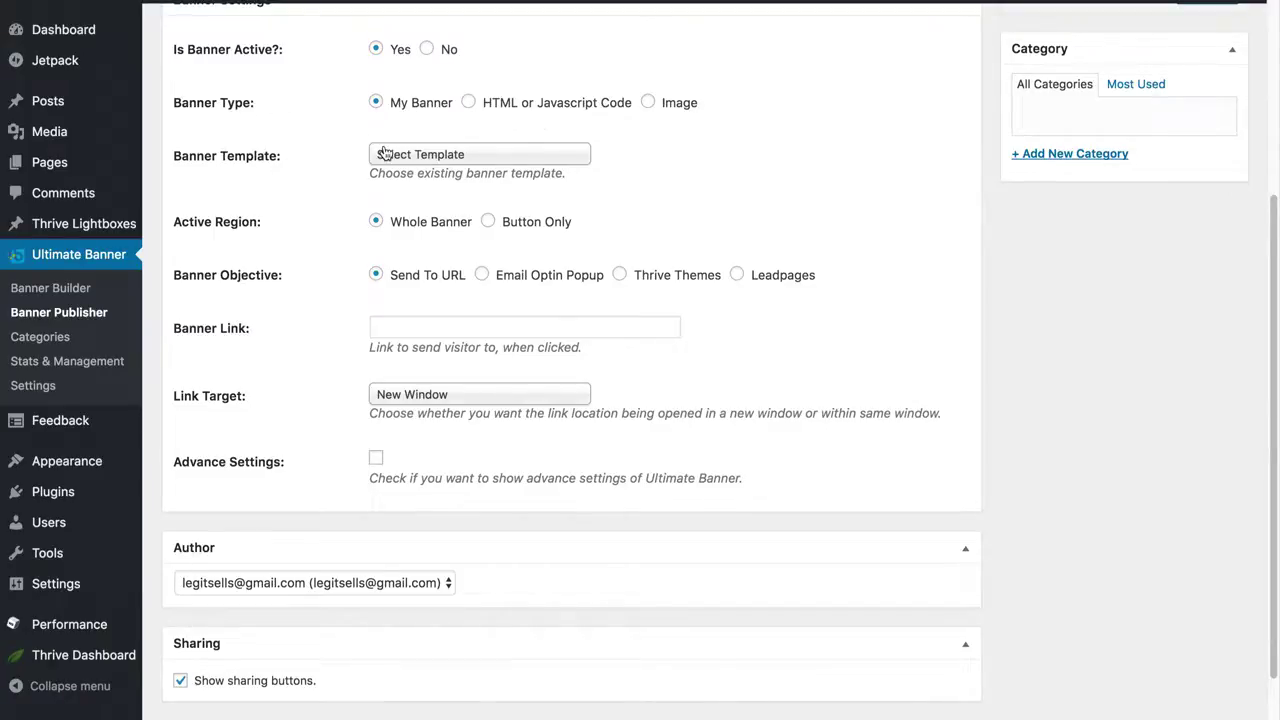
click(481, 162)
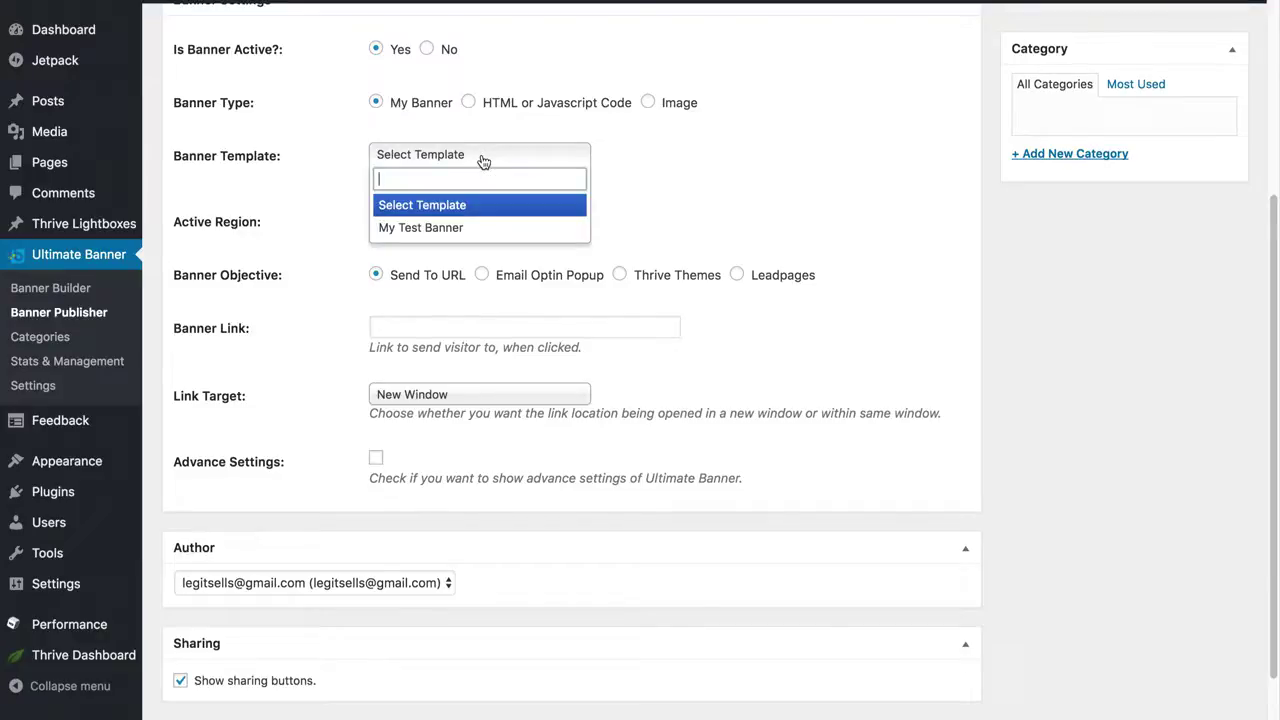
click(440, 229)
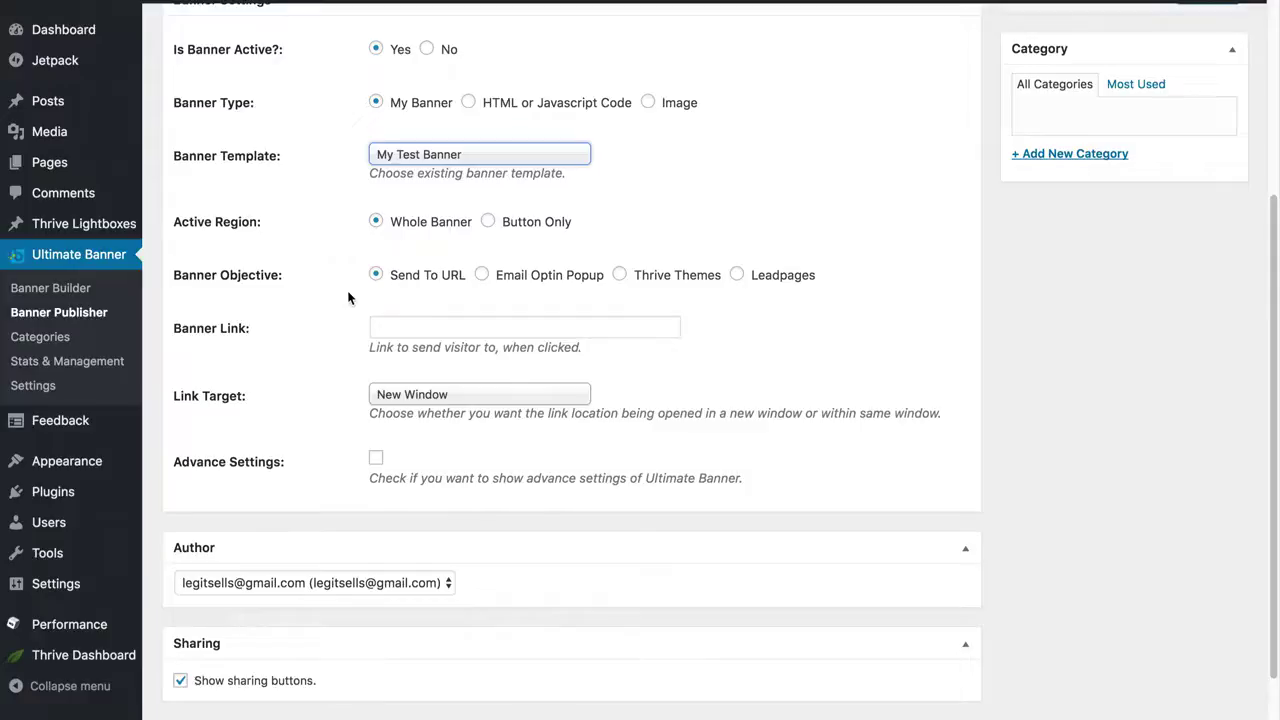
click(394, 326)
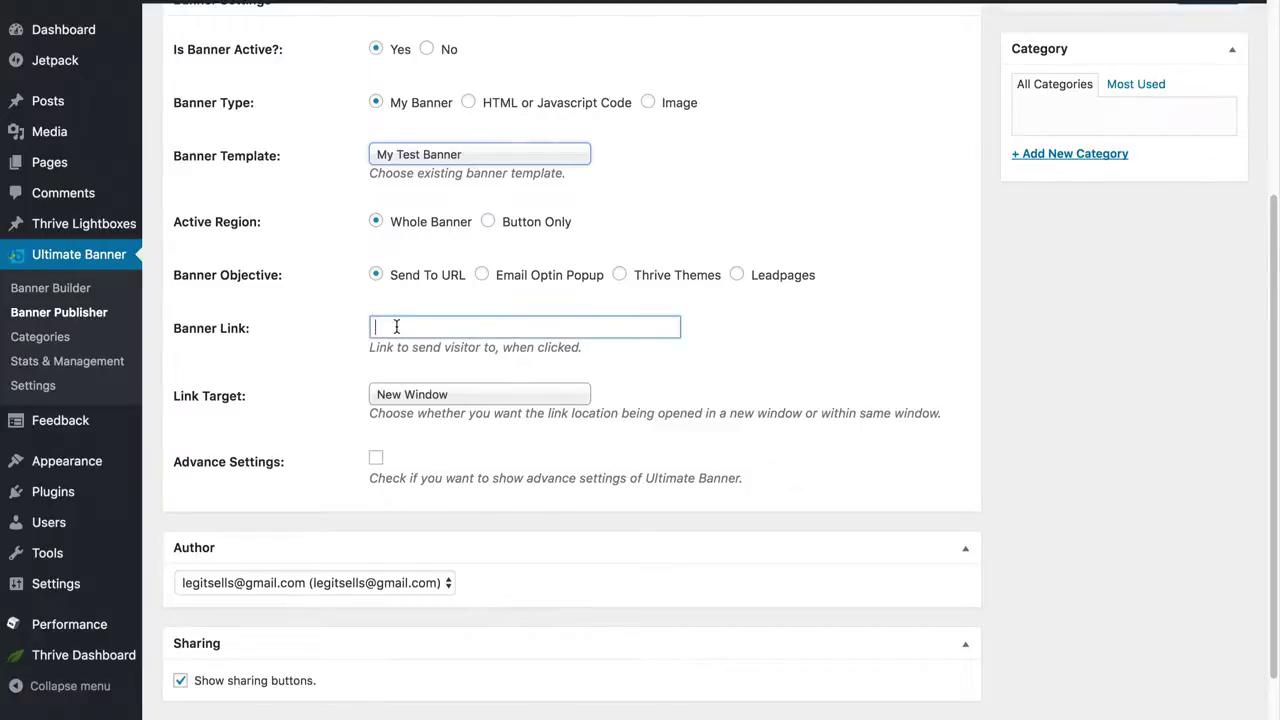
text(htto)
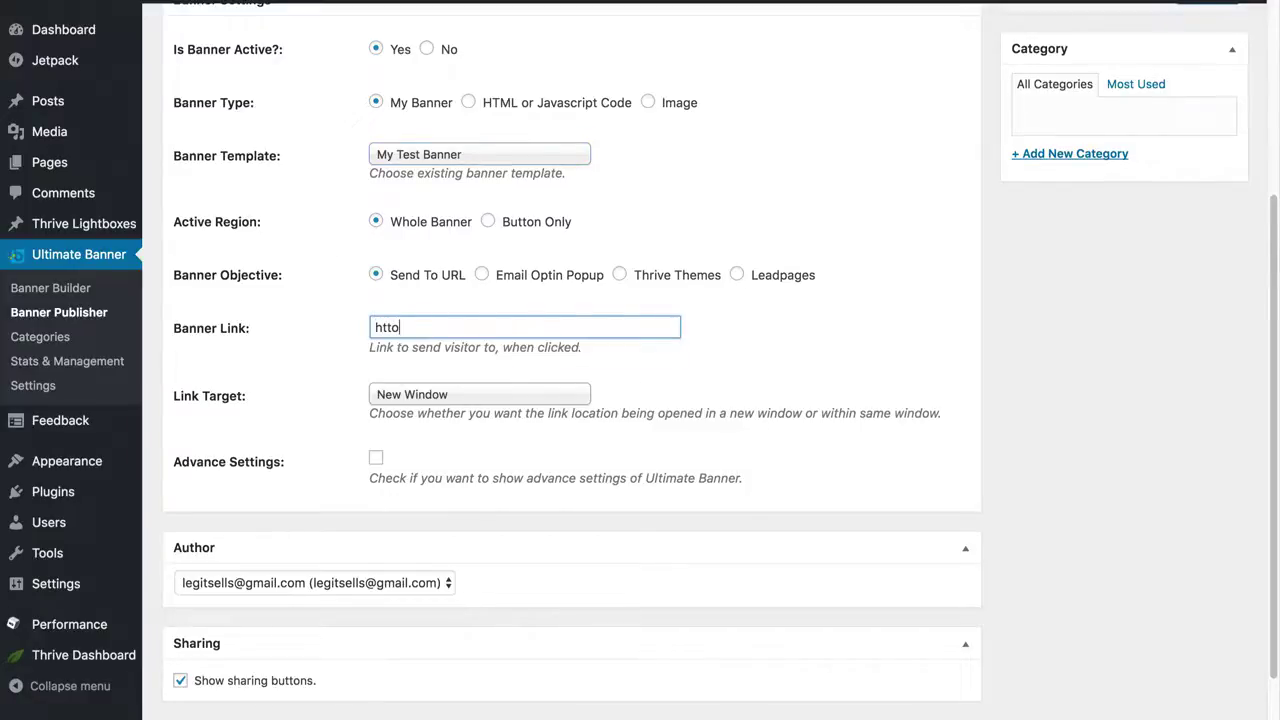
key(Down)
key(Return)
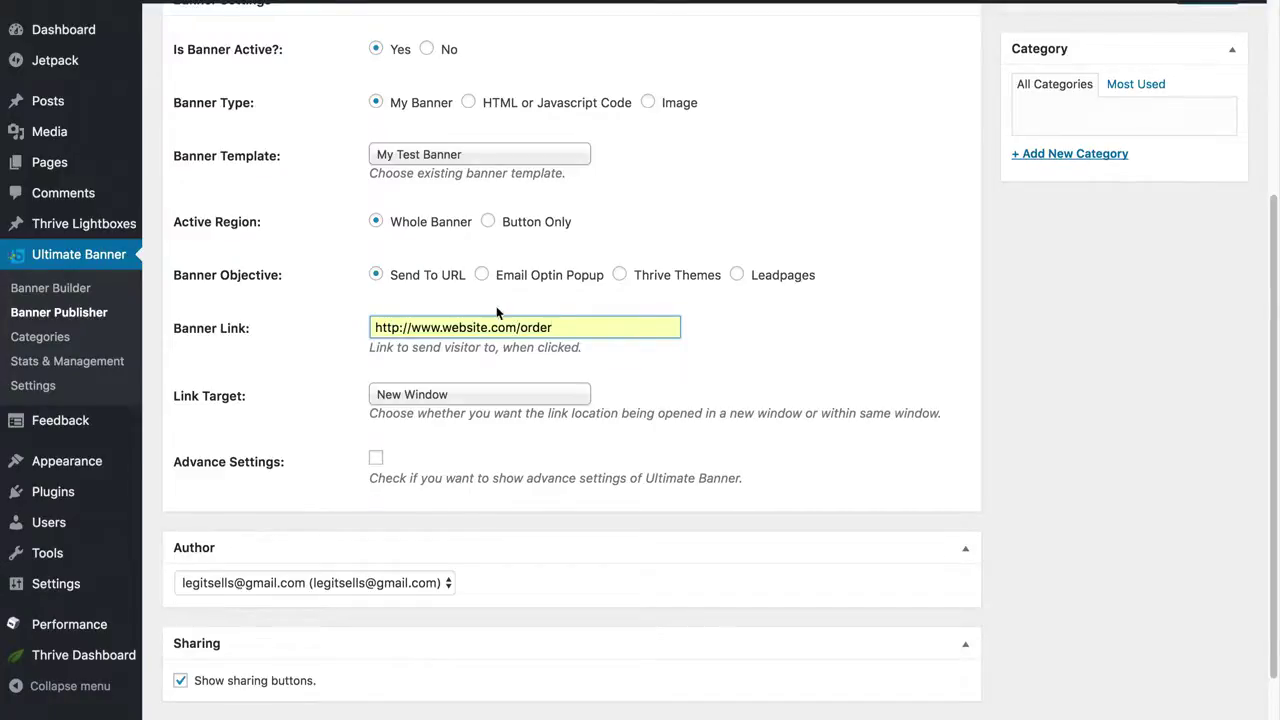
- Review the code fields of the Email Optin Popup, Thrive Themes and Leadpages objectives and return to Send To URL
click(481, 276)
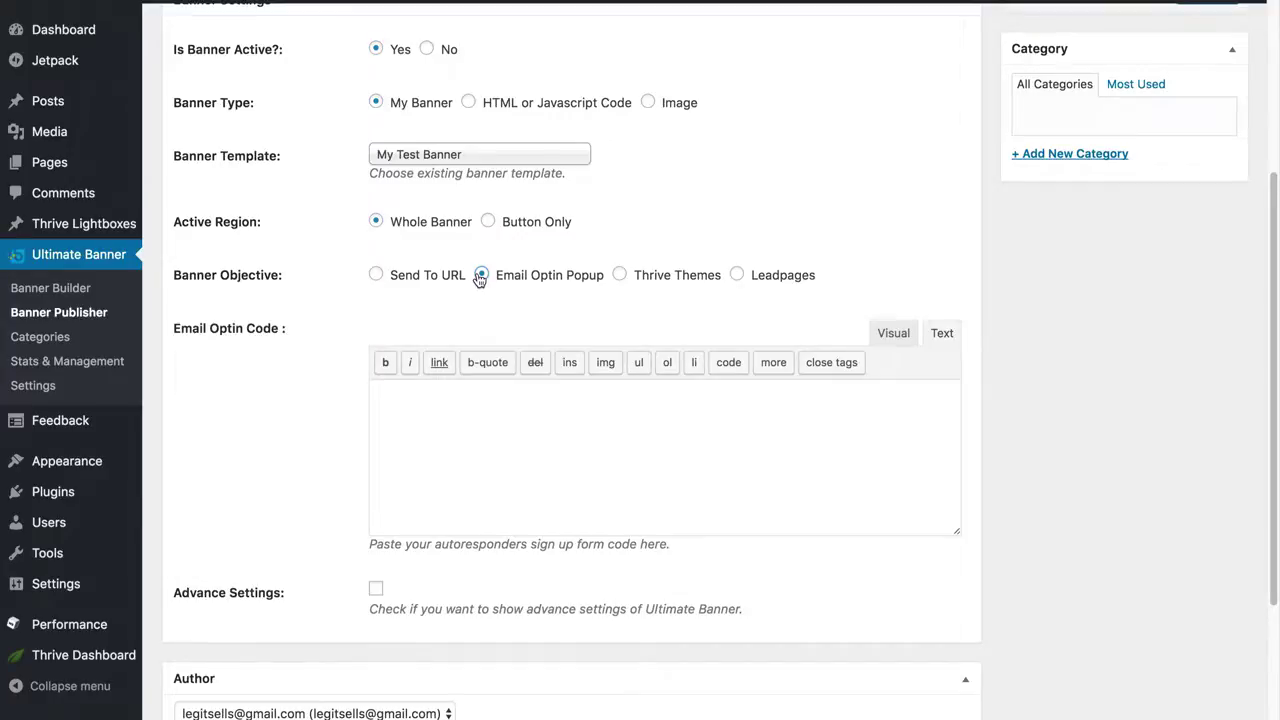
click(620, 276)
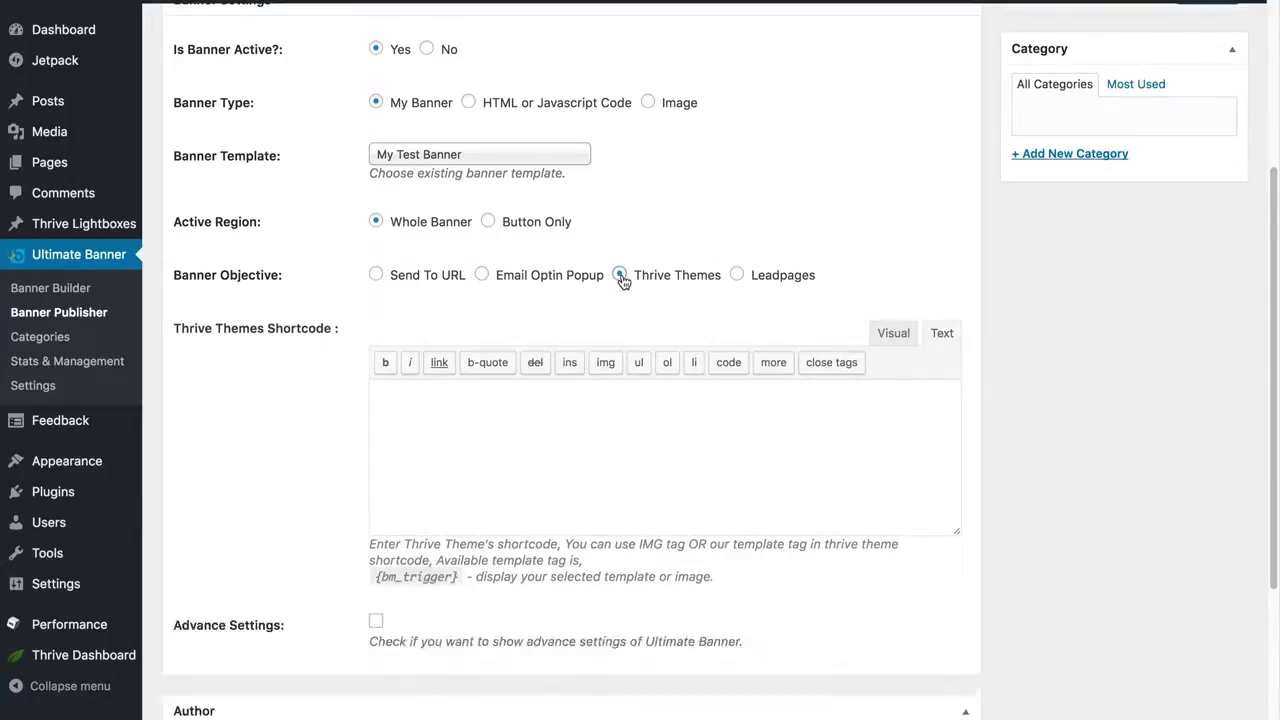
click(736, 276)
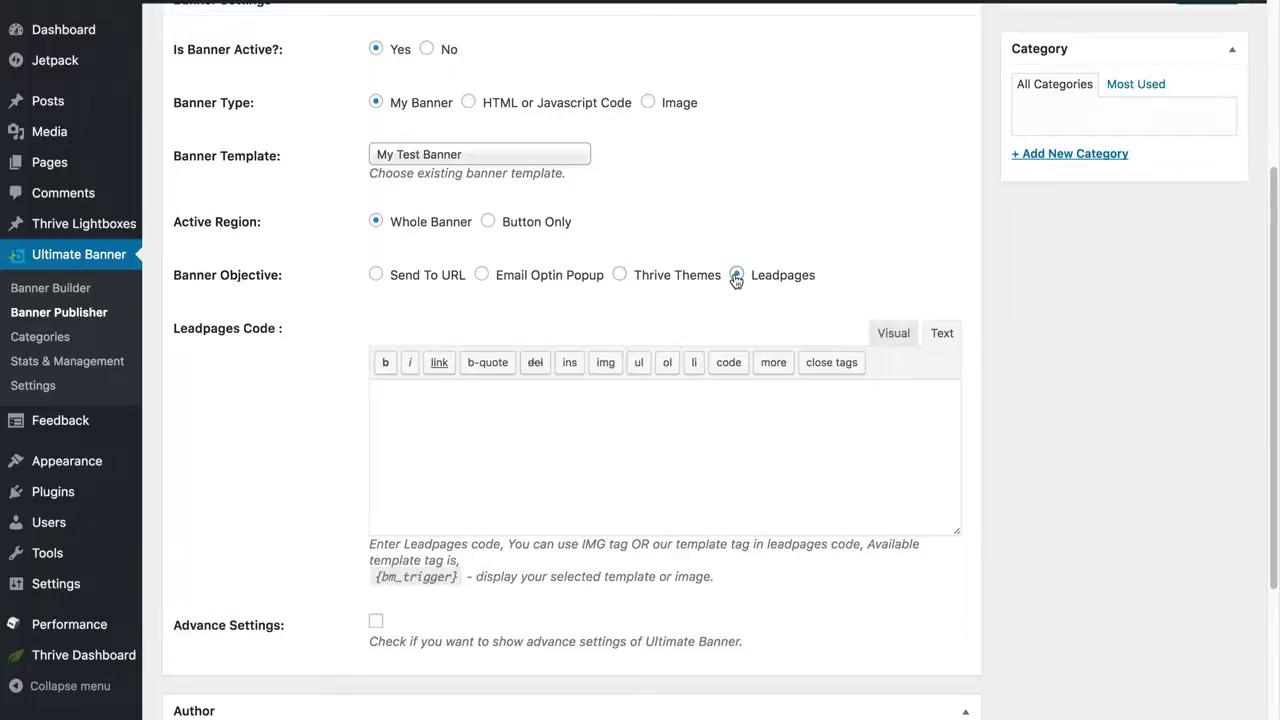
scroll(591, 423, down, 1)
click(591, 423)
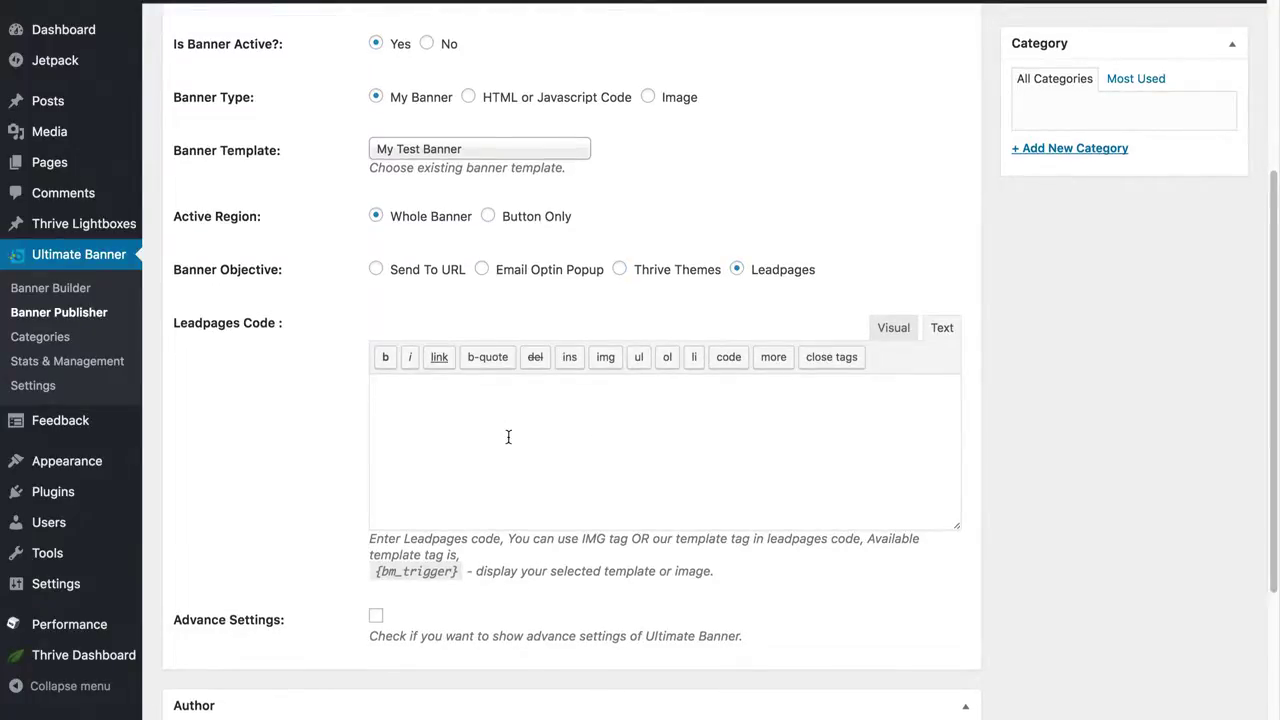
click(620, 272)
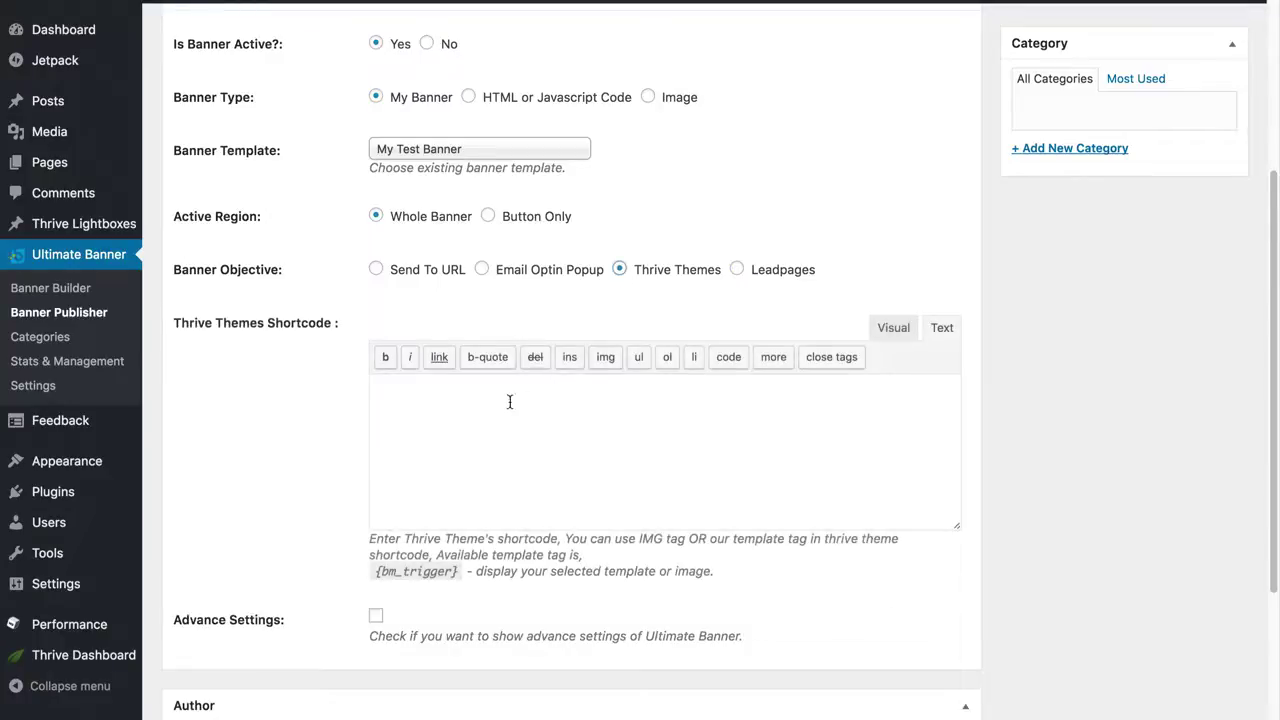
click(482, 270)
click(482, 270)
click(445, 416)
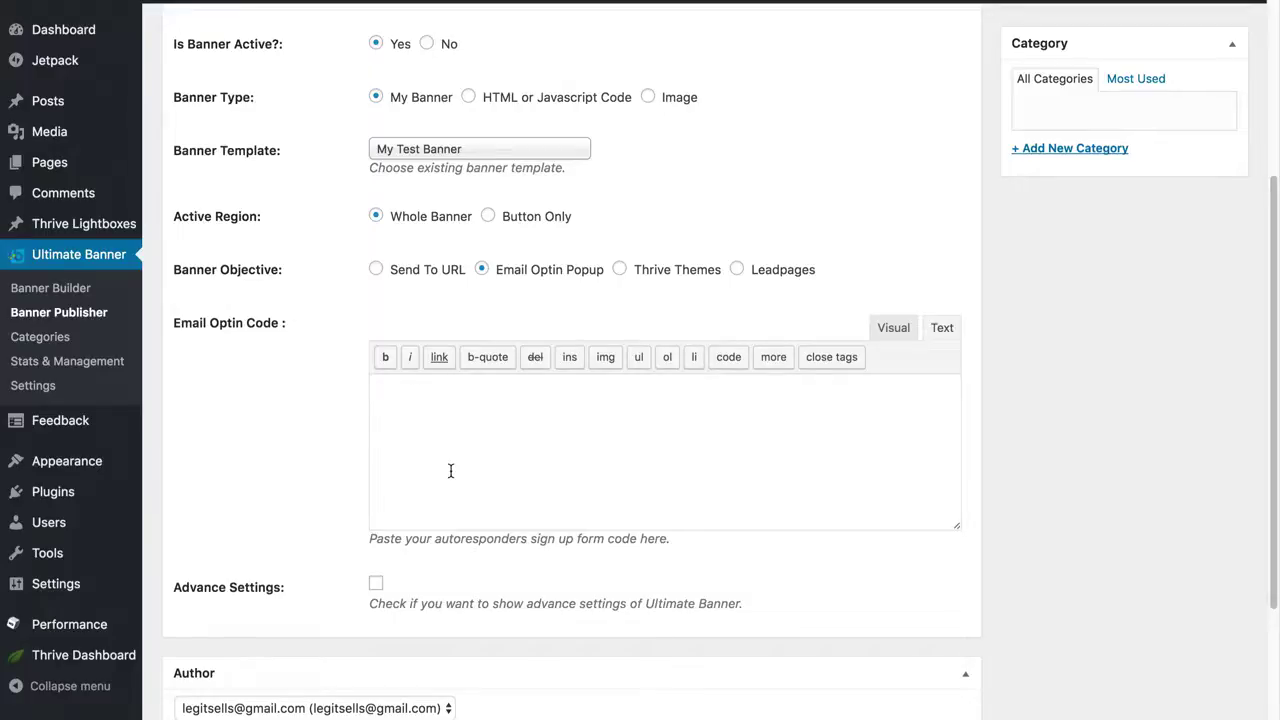
click(376, 270)
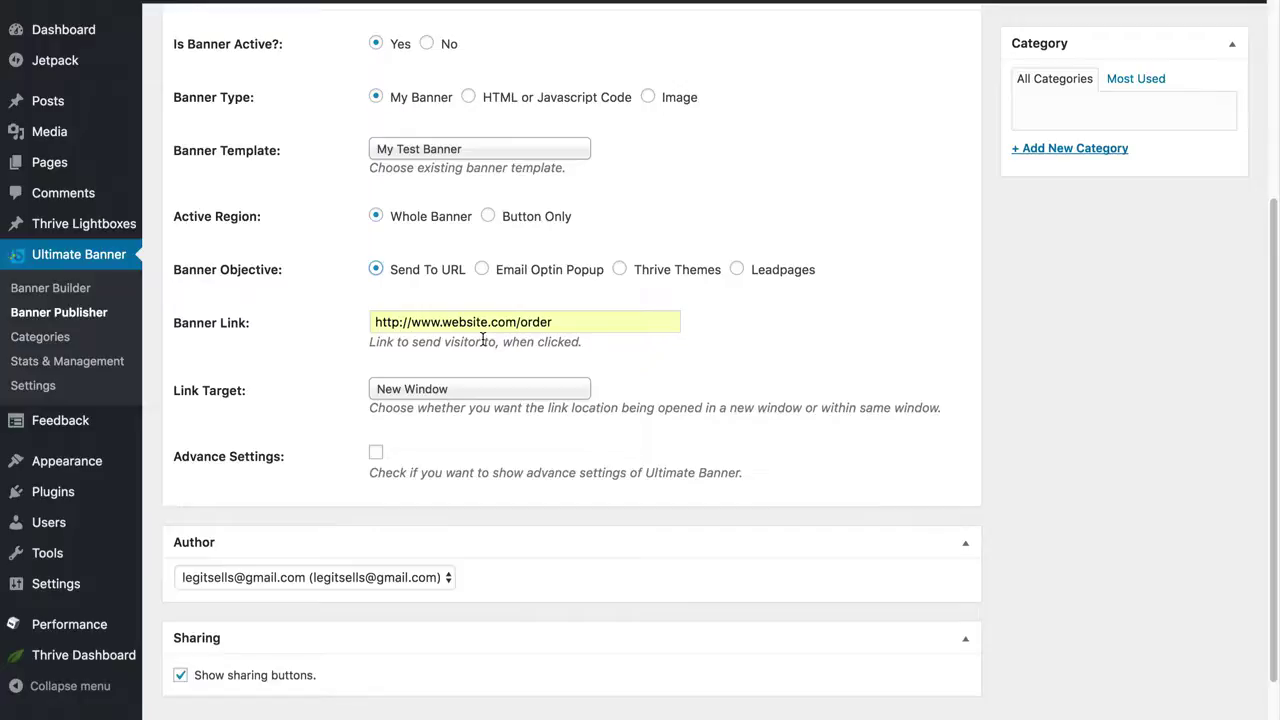
drag(553, 324, 444, 326)
text(google.com)
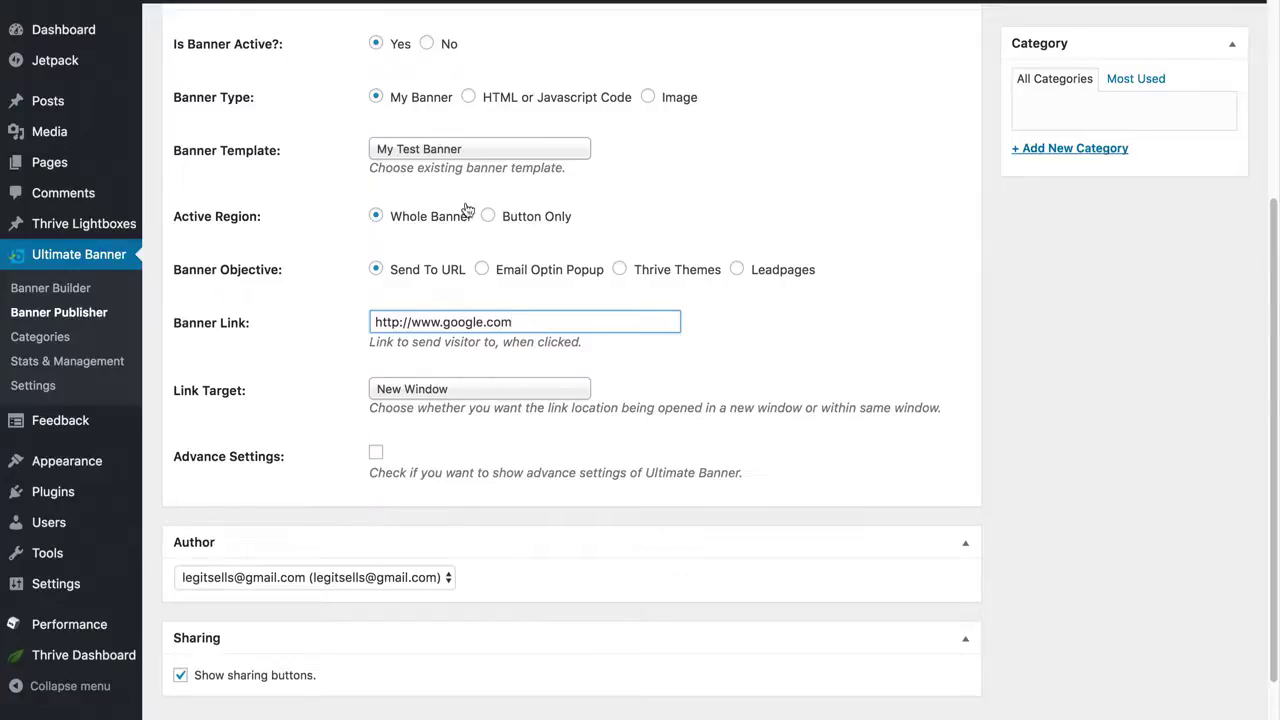
scroll(783, 353, up, 5)
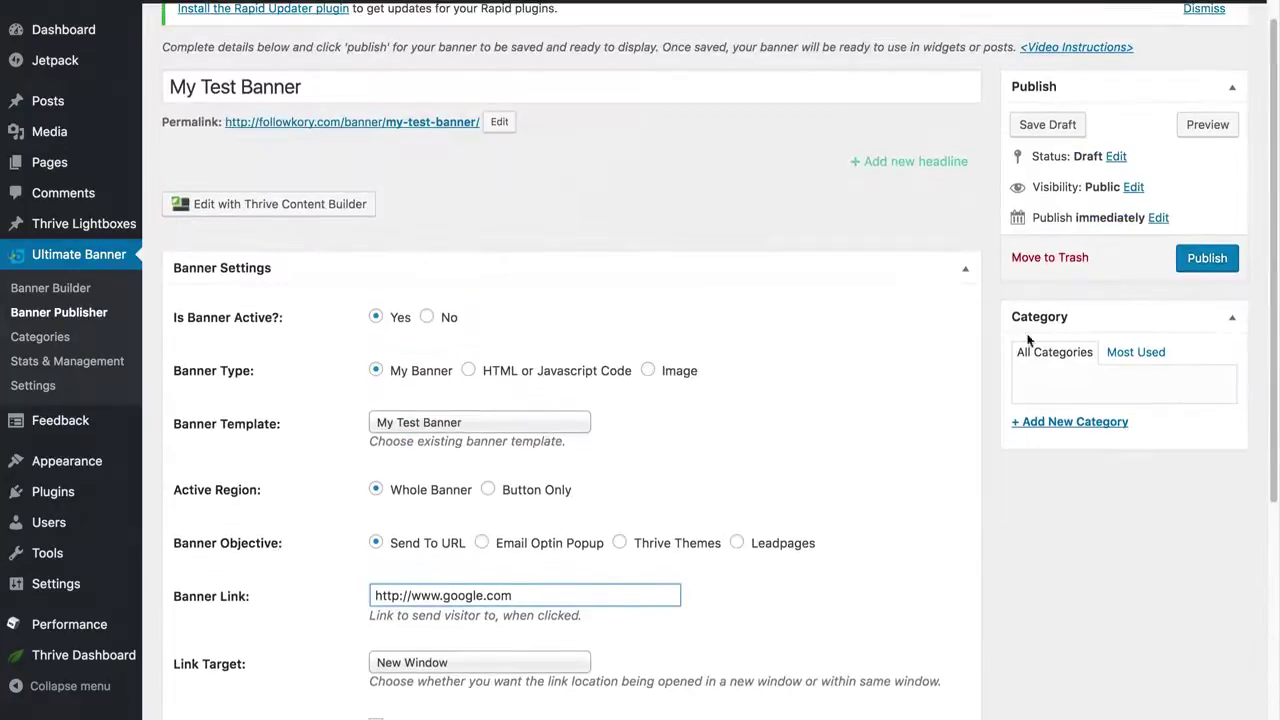
click(1206, 259)
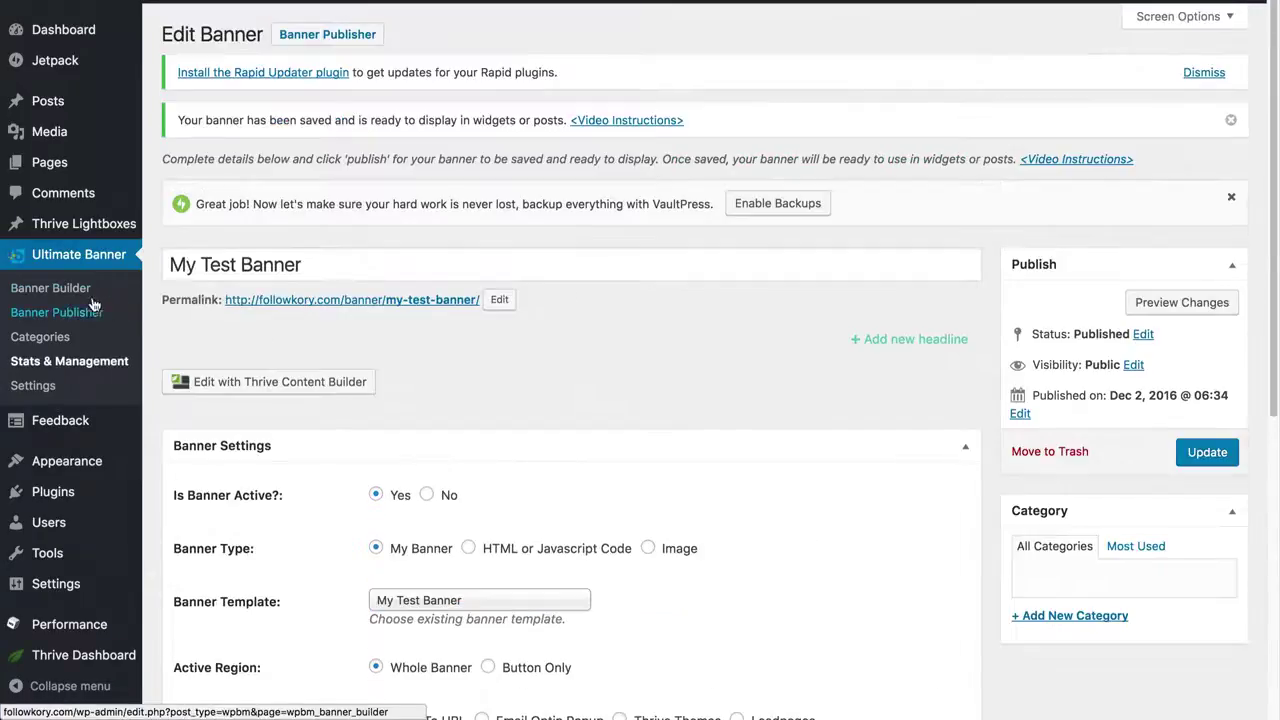
- Copy the shortcode of My Test Banner from the saved banners in the Banner Builder
click(91, 294)
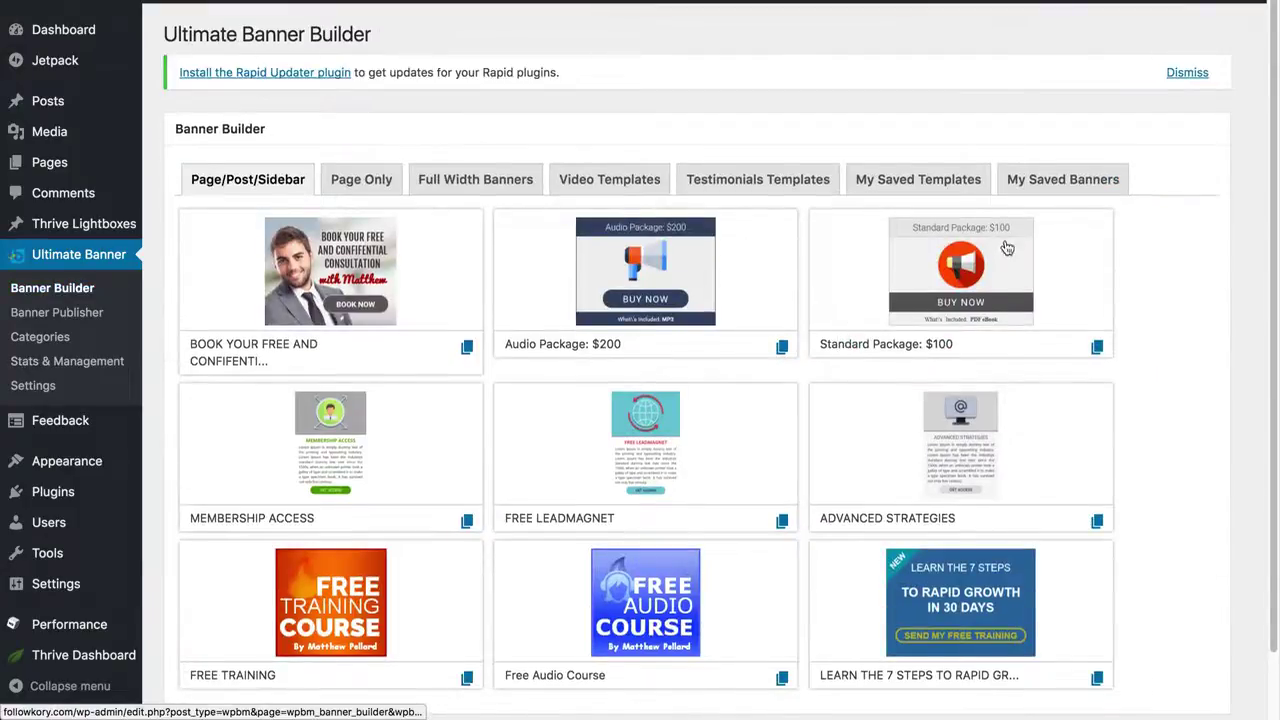
click(1068, 185)
drag(431, 369, 248, 373)
key(ctrl+c)
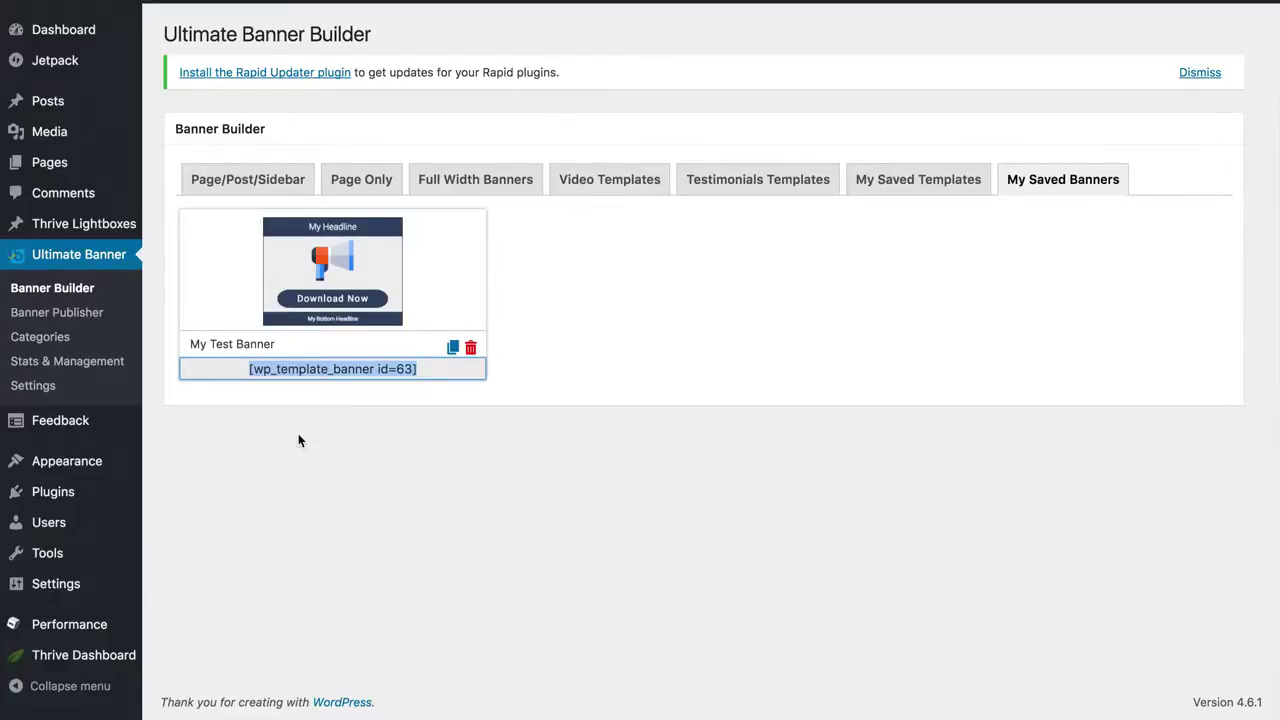
- Add a Text widget at the top of the Sidebar area containing [wp_template_banner id=63] and save it
mouse_move(90, 472)
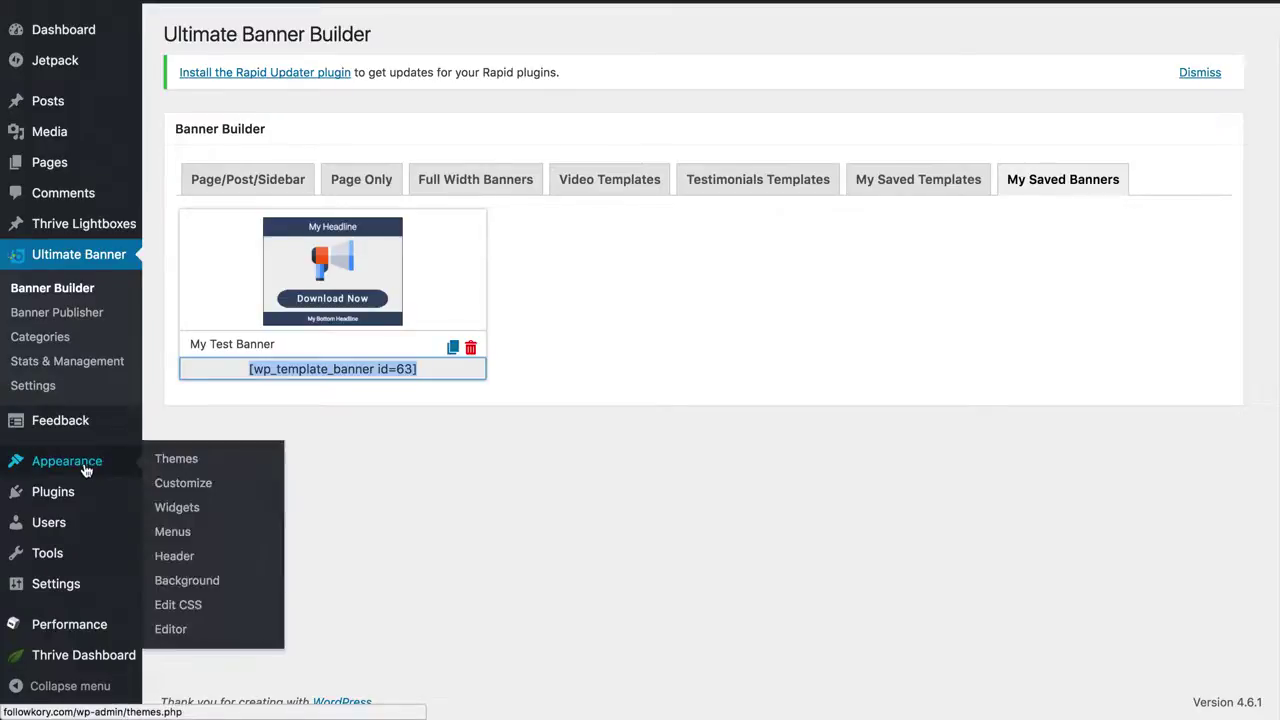
click(184, 511)
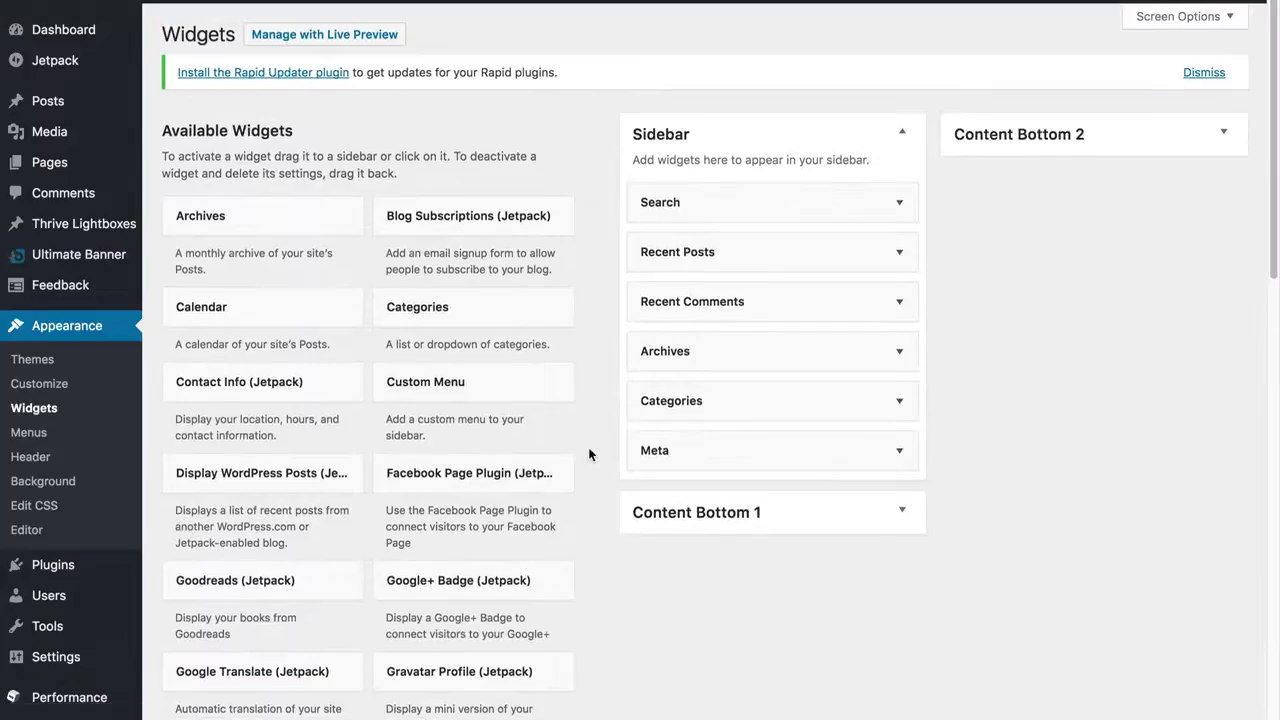
scroll(592, 477, down, 3)
scroll(592, 478, down, 9)
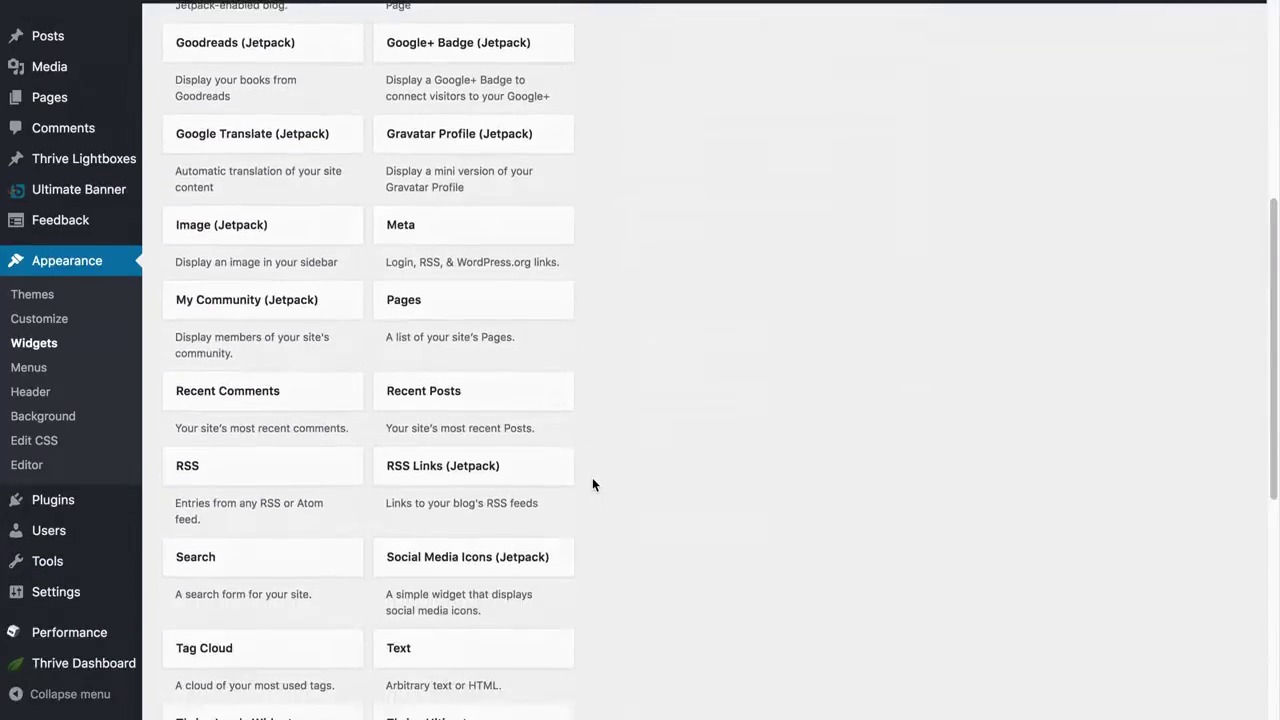
drag(456, 544, 706, 143)
click(675, 320)
key(ctrl+v)
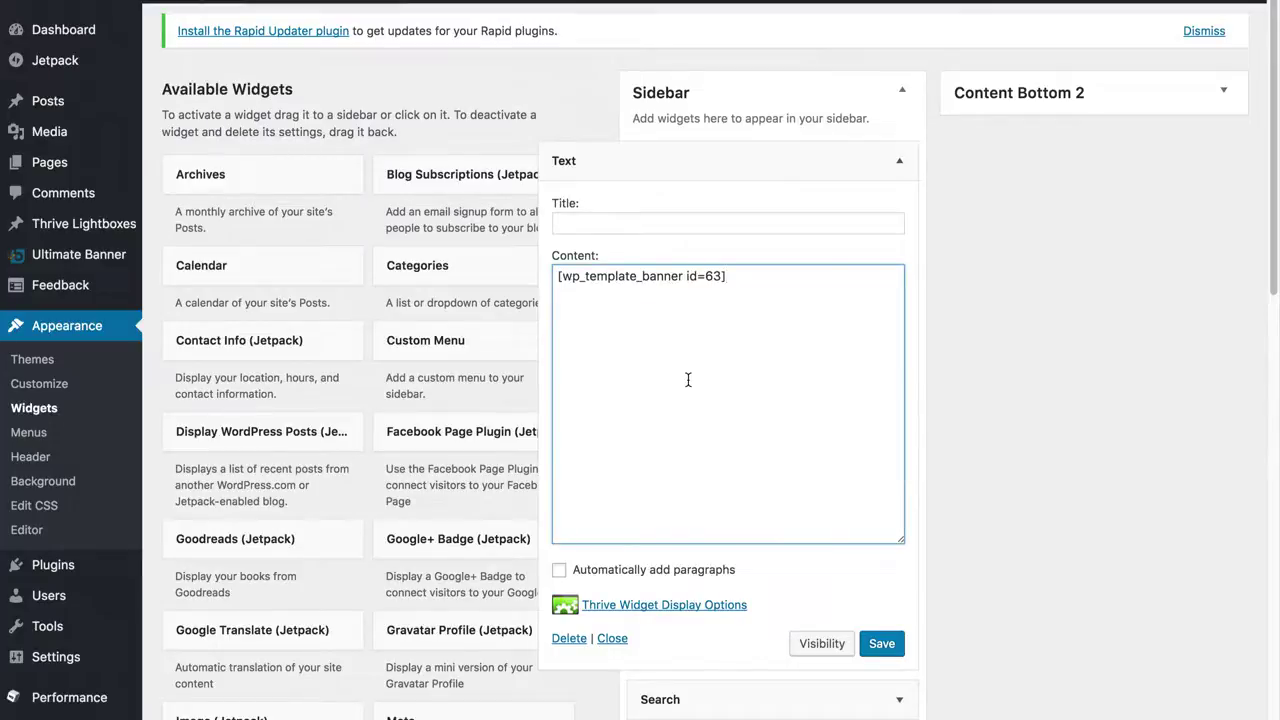
click(878, 645)
click(741, 294)
- Open the live site in a new tab and test the sidebar banner through its Download Now button
right_click(97, 1)
click(125, 2)
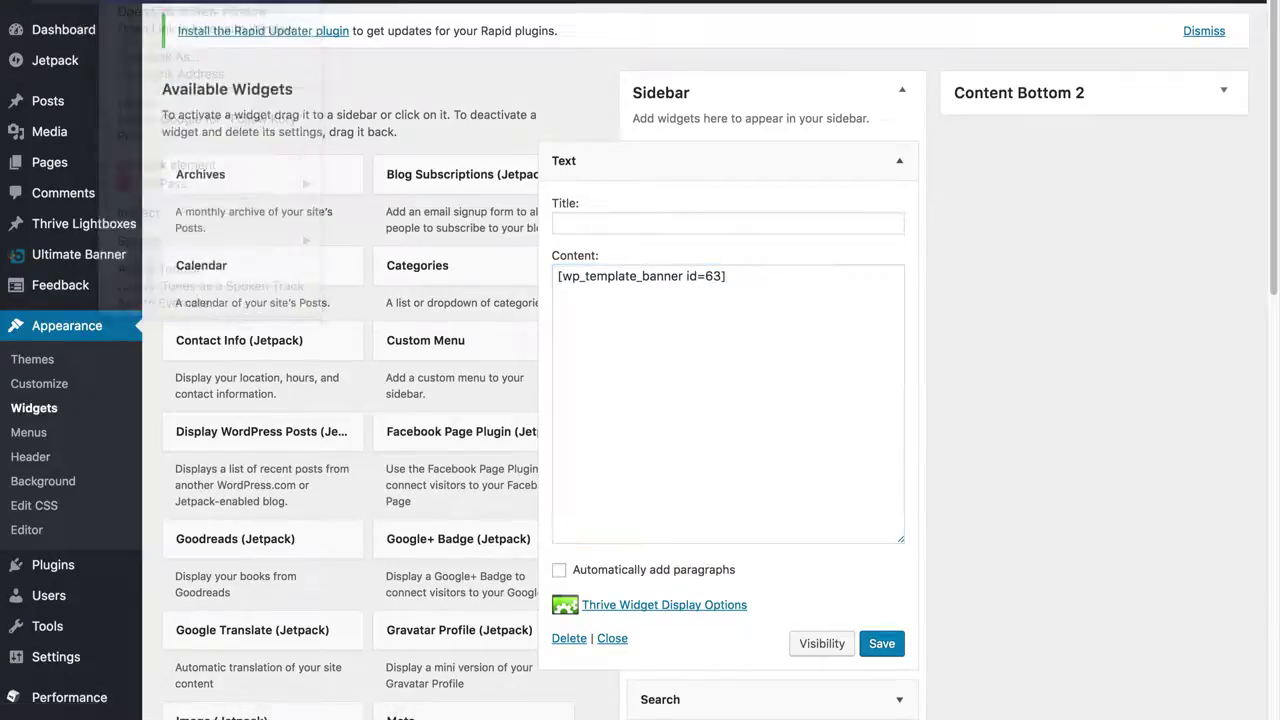
click(560, 1)
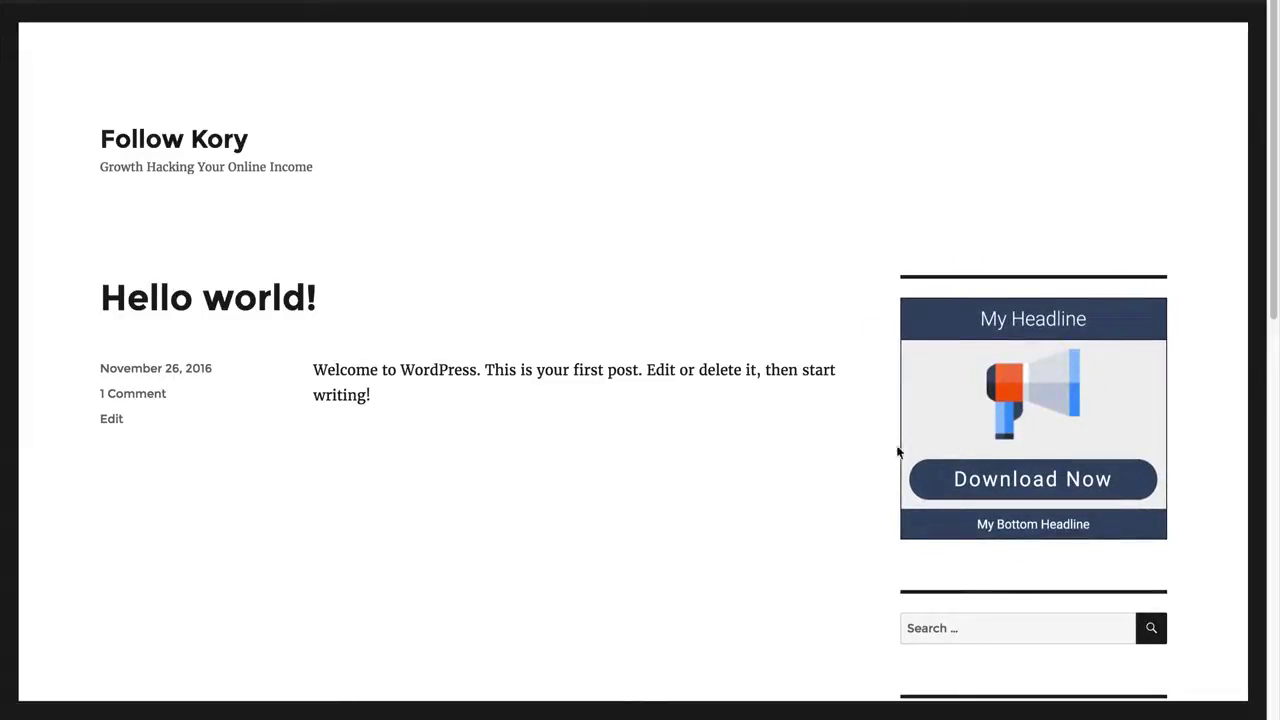
click(982, 481)
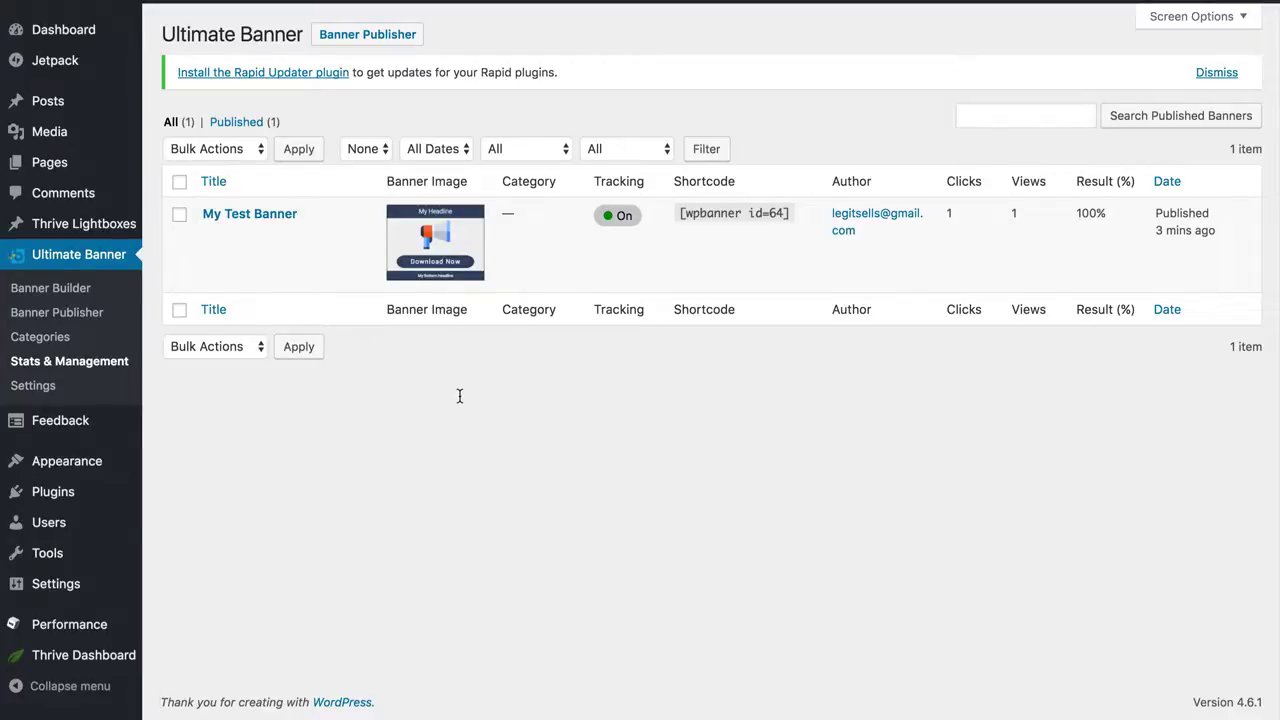
- Open the published My Test Banner for editing from the statistics list and select its banner link address
mouse_move(284, 253)
click(213, 235)
scroll(344, 494, down, 2)
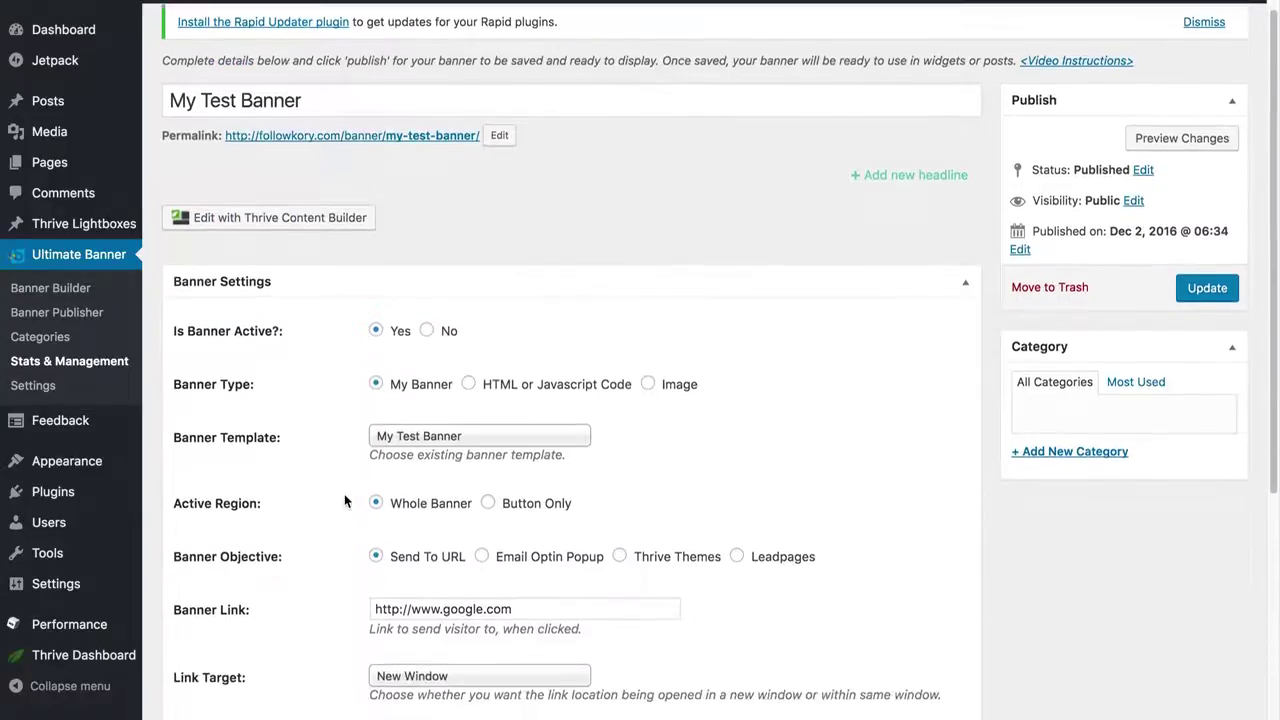
scroll(344, 494, down, 2)
drag(531, 455, 381, 455)
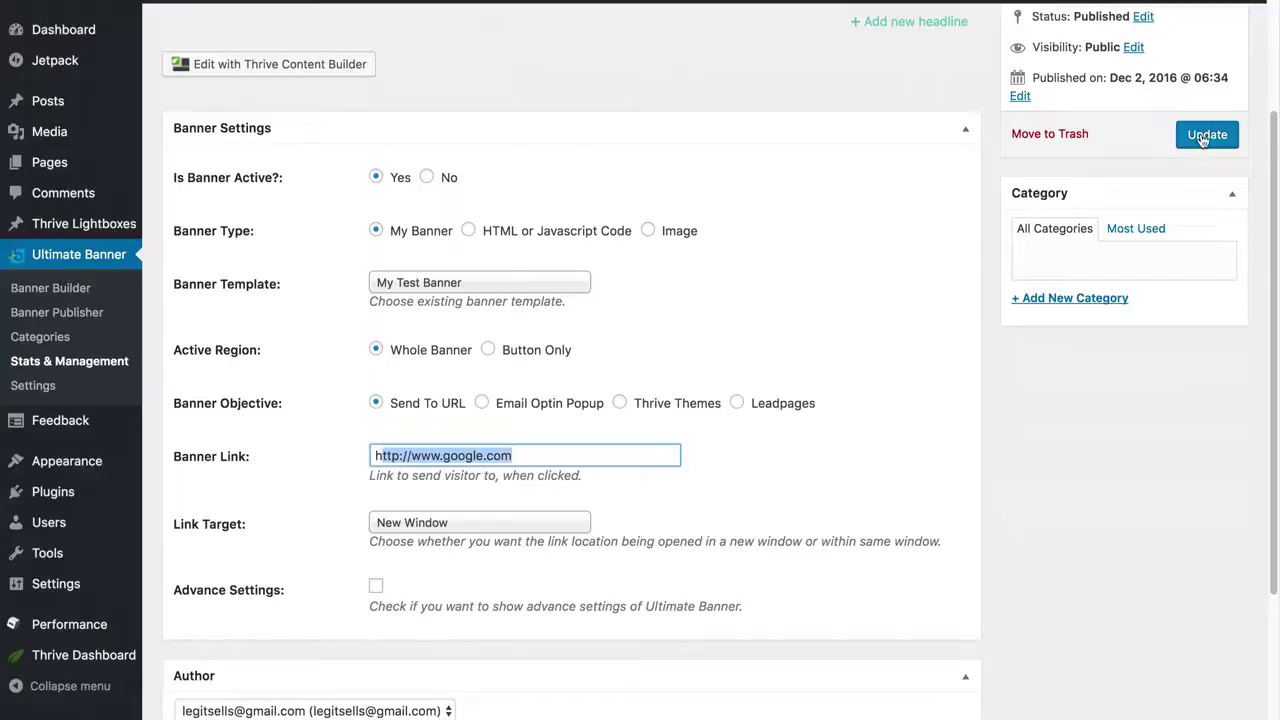